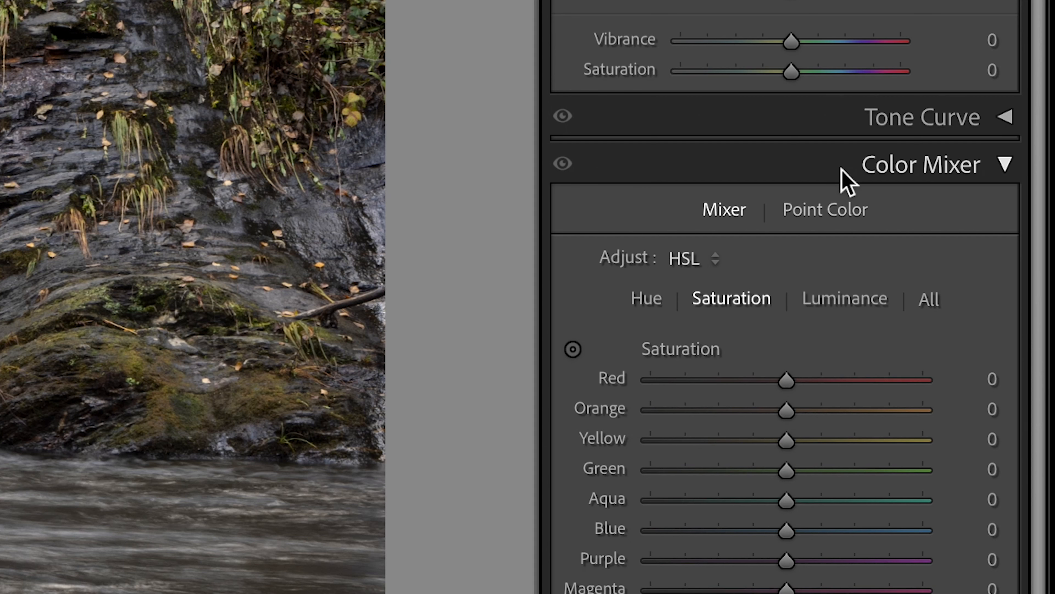
# Lower the saturation of all eight colors in the Color Mixer to the minimum.
pyautogui.click(525, 181)
pyautogui.click(719, 306)
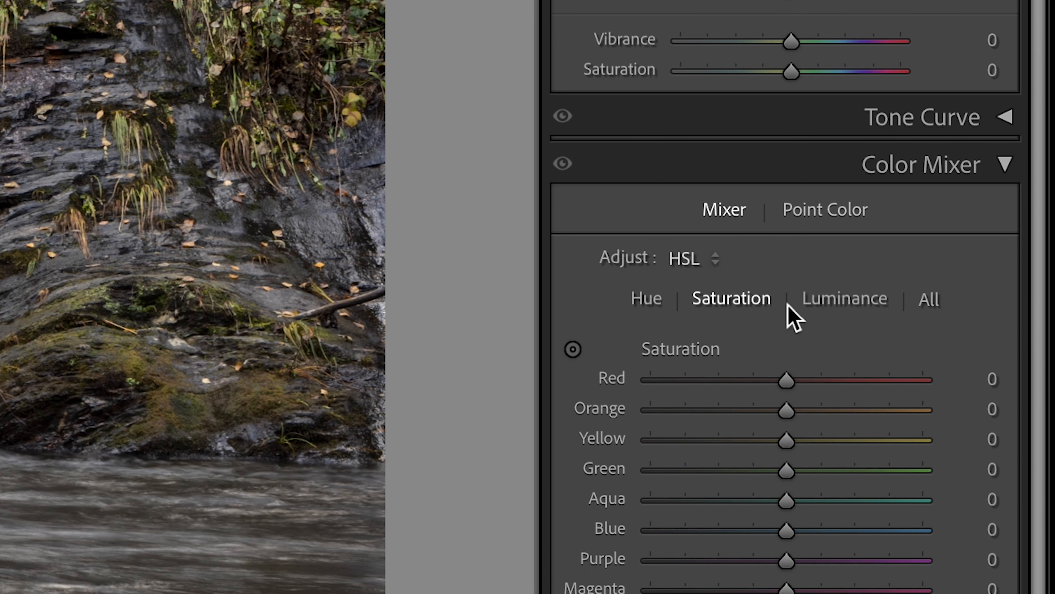
pyautogui.click(827, 305)
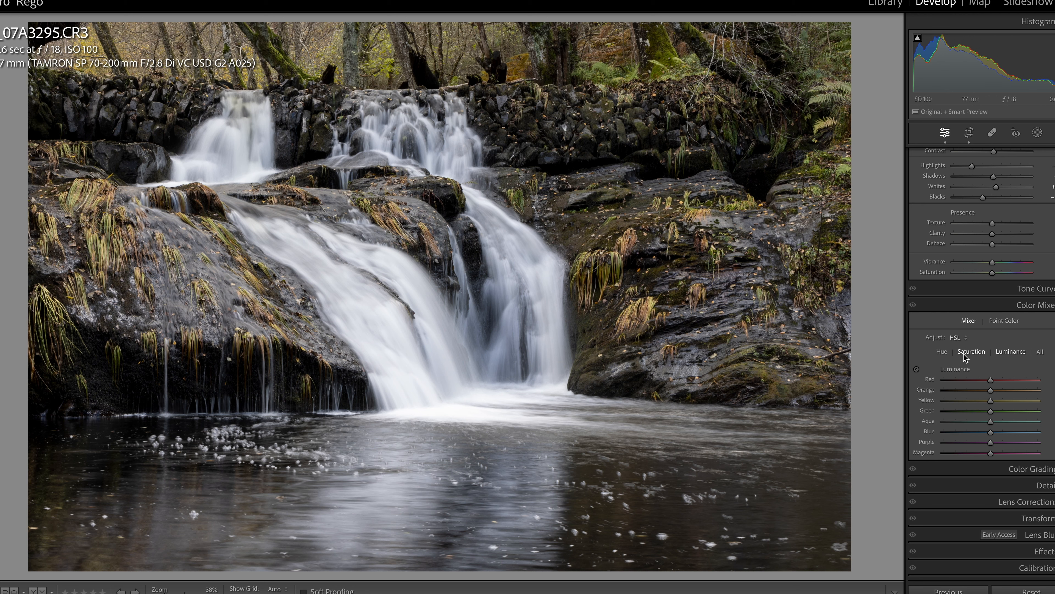
pyautogui.click(708, 303)
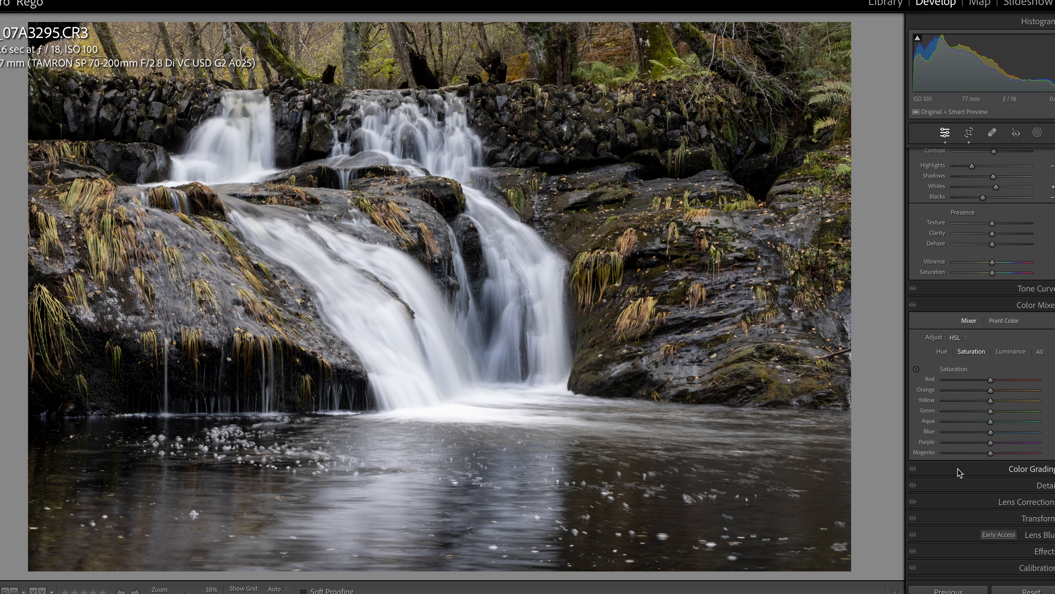
pyautogui.moveTo(991, 454); pyautogui.dragTo(942, 453)
pyautogui.moveTo(990, 443); pyautogui.dragTo(841, 433)
pyautogui.moveTo(989, 422); pyautogui.dragTo(874, 418)
pyautogui.moveTo(993, 399); pyautogui.dragTo(851, 380)
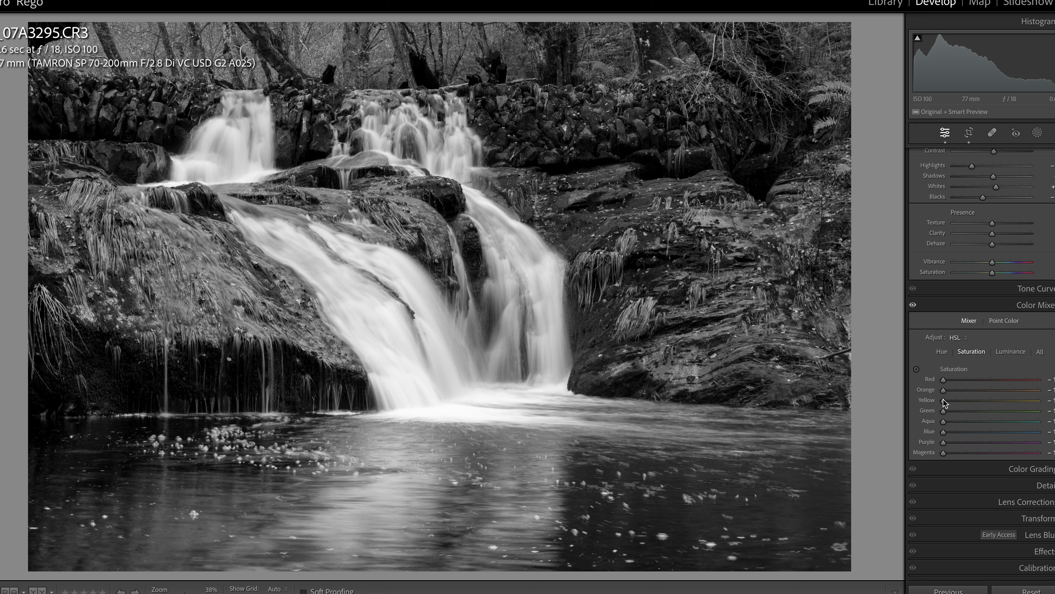
# Set red, aqua, purple and magenta saturation near neutral, and orange, yellow, green and blue slightly above neutral.
pyautogui.moveTo(951, 382); pyautogui.dragTo(991, 380)
pyautogui.moveTo(1005, 383); pyautogui.dragTo(993, 383)
pyautogui.moveTo(943, 390); pyautogui.dragTo(1019, 397)
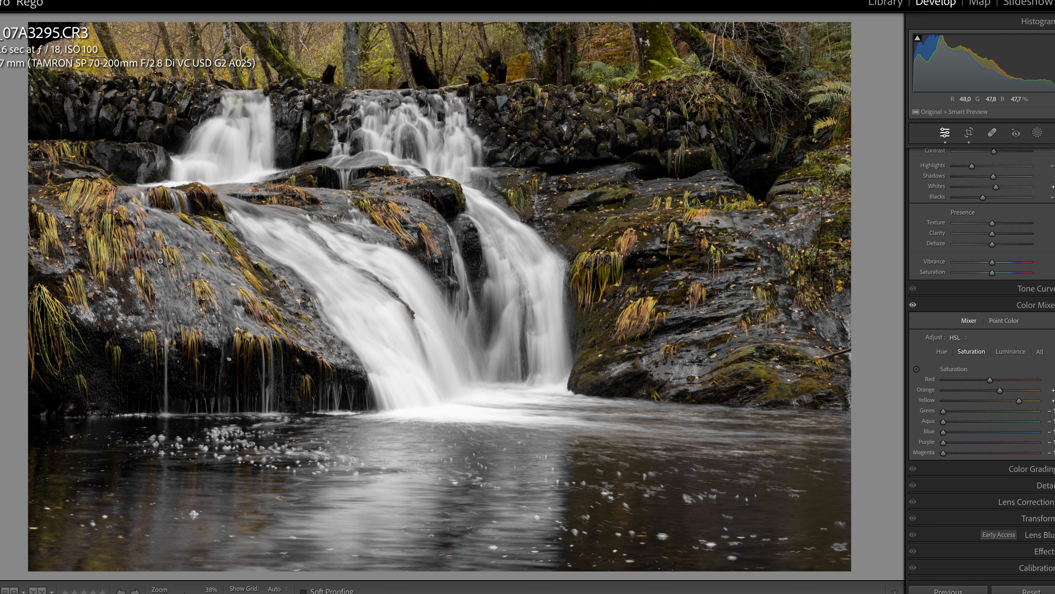
pyautogui.moveTo(1020, 402); pyautogui.dragTo(1009, 405)
pyautogui.moveTo(943, 412); pyautogui.dragTo(995, 434)
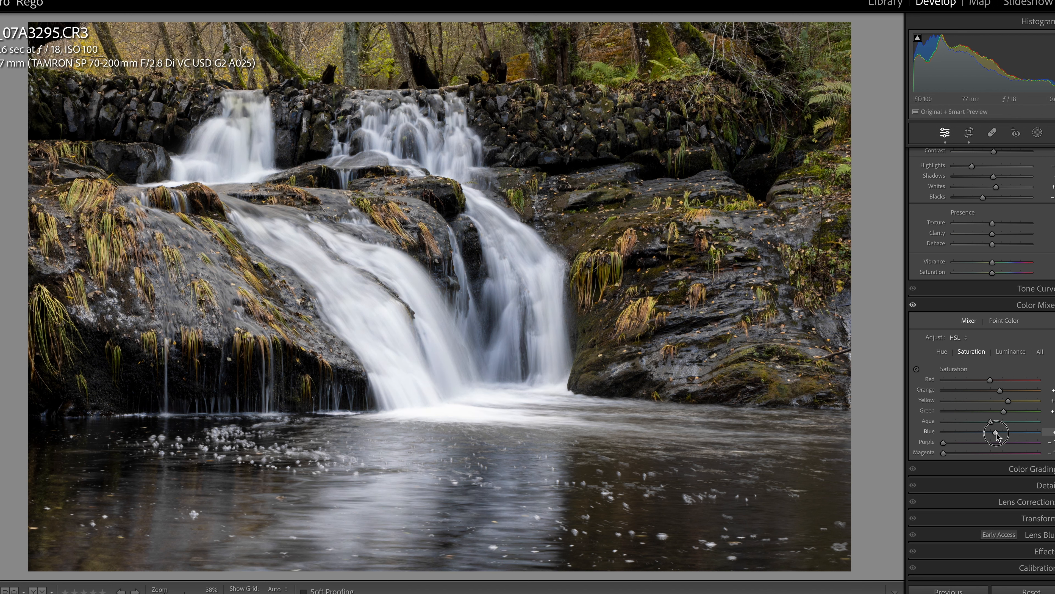
pyautogui.moveTo(943, 442); pyautogui.dragTo(993, 455)
# Adjust the Color Mixer luminance, raising green slightly, lowering blue slightly and keeping the other colors near neutral.
pyautogui.click(1011, 351)
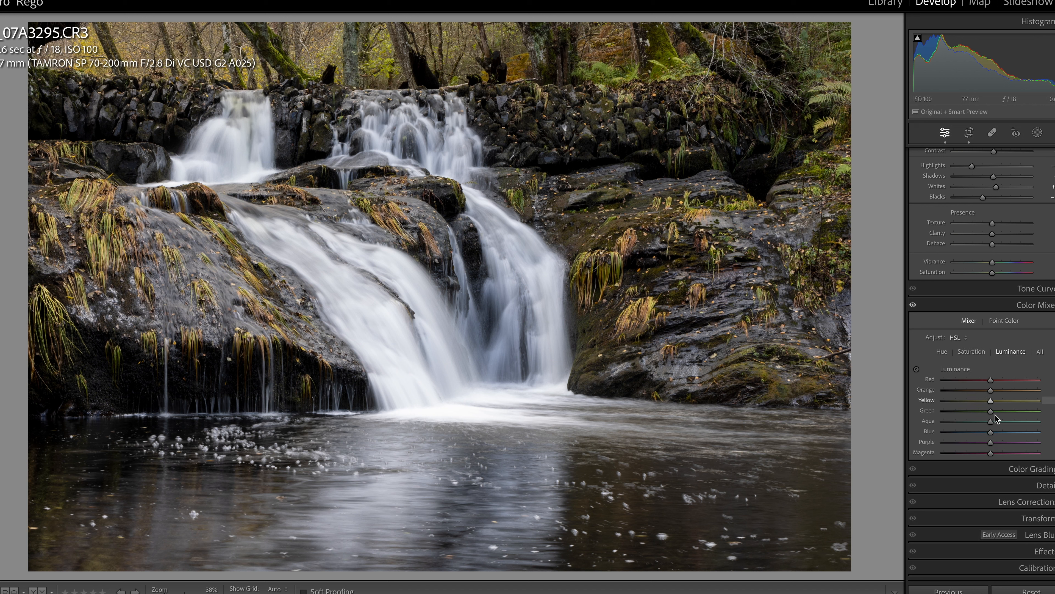
pyautogui.moveTo(991, 431); pyautogui.dragTo(930, 434)
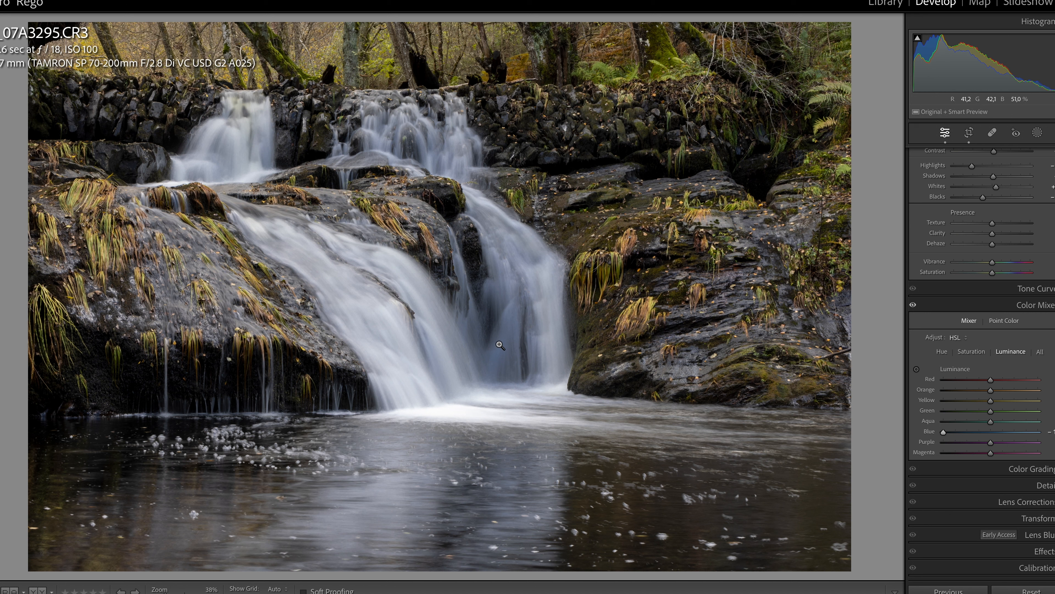
pyautogui.moveTo(945, 434); pyautogui.dragTo(991, 396)
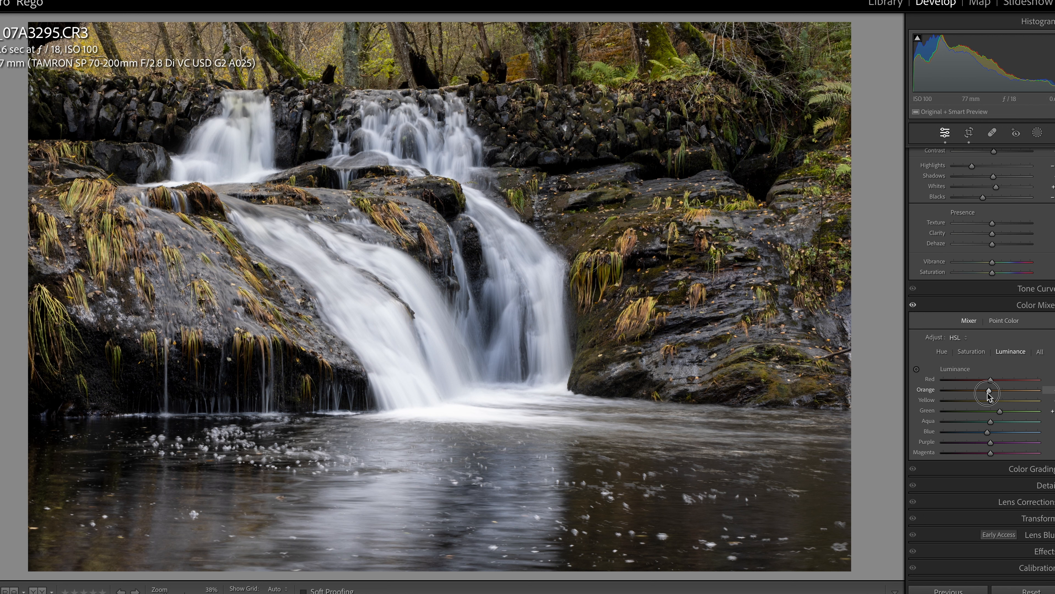
pyautogui.moveTo(989, 394)
pyautogui.mouseDown()
pyautogui.moveTo(970, 379)
pyautogui.moveTo(1022, 380)
pyautogui.moveTo(974, 382)
pyautogui.moveTo(992, 382)
pyautogui.mouseUp()
pyautogui.moveTo(989, 443)
pyautogui.mouseDown()
pyautogui.moveTo(974, 441)
pyautogui.moveTo(989, 455)
pyautogui.mouseUp()
# Shift the red, orange and yellow hues in the Color Mixer slightly above neutral, with yellow shifted the most.
pyautogui.click(942, 353)
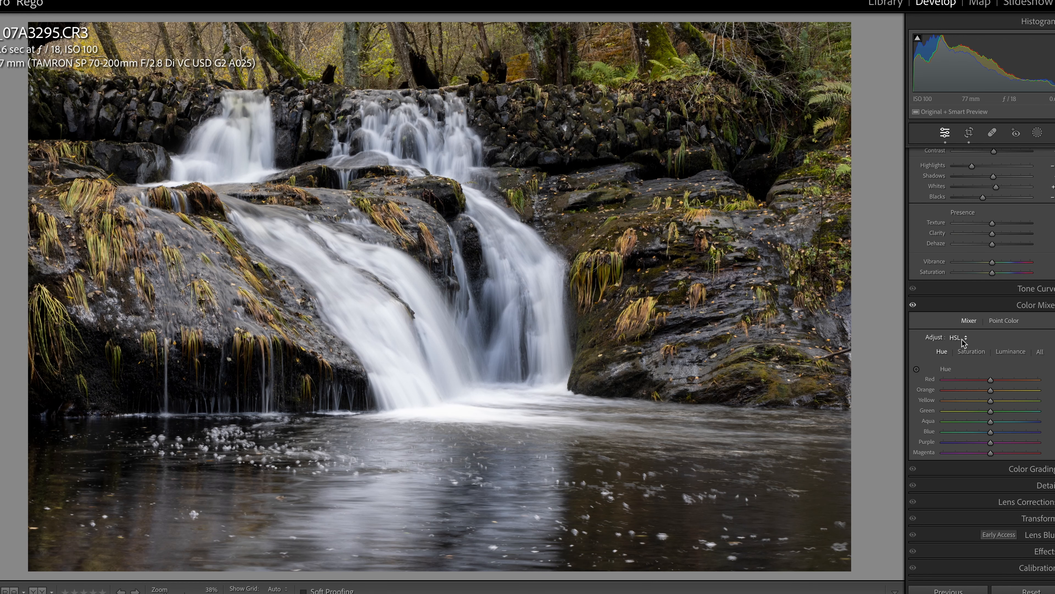
pyautogui.click(1040, 352)
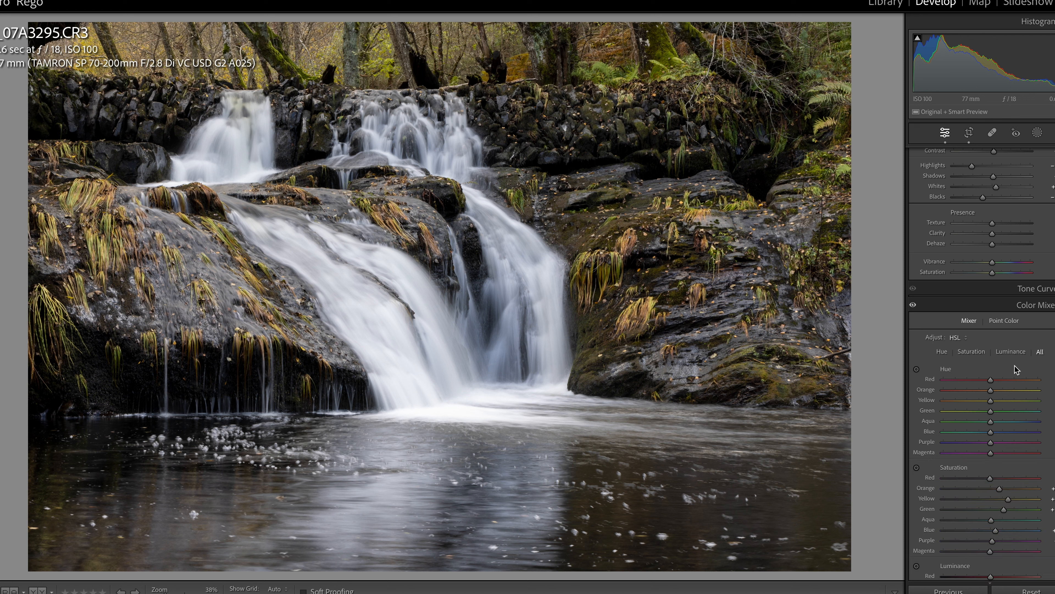
pyautogui.click(942, 352)
pyautogui.moveTo(992, 382)
pyautogui.mouseDown()
pyautogui.moveTo(1000, 394)
pyautogui.moveTo(981, 392)
pyautogui.moveTo(1014, 392)
pyautogui.moveTo(964, 392)
pyautogui.moveTo(1048, 390)
pyautogui.moveTo(974, 400)
pyautogui.moveTo(999, 402)
pyautogui.mouseUp()
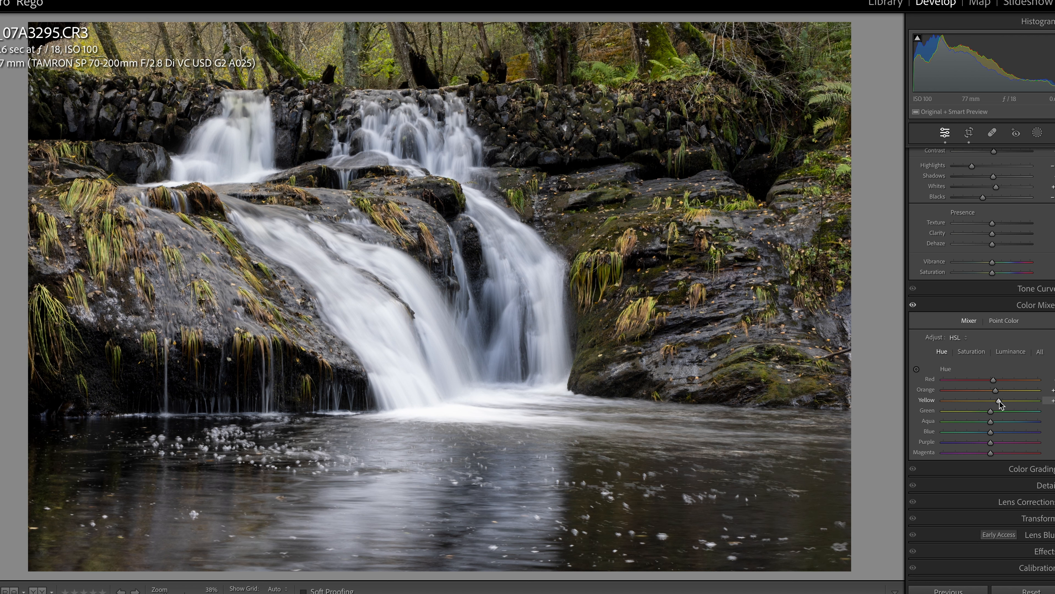
pyautogui.moveTo(990, 411); pyautogui.dragTo(989, 436)
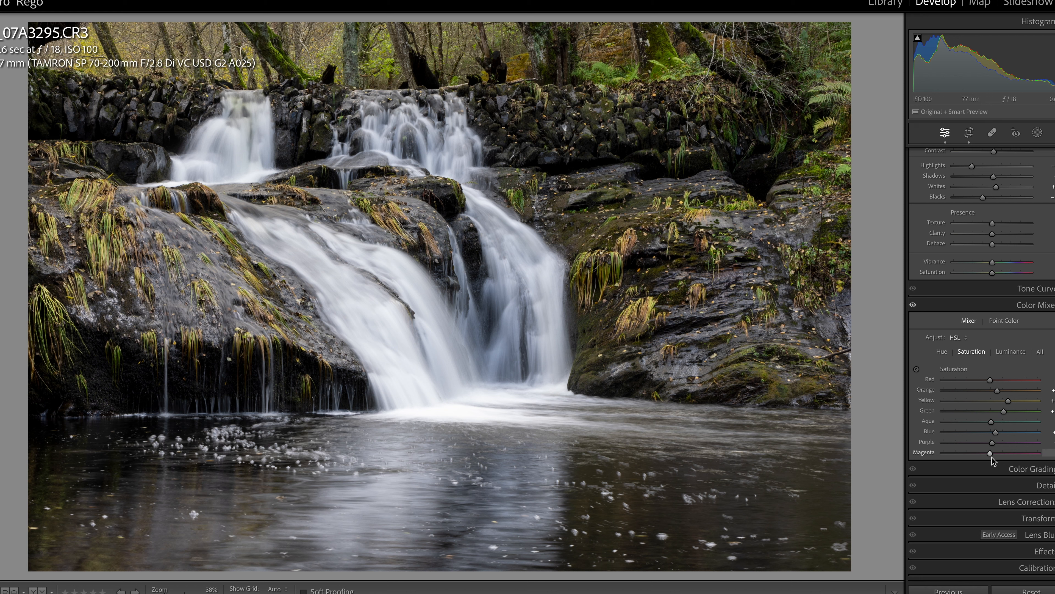
# Refine the Color Mixer saturation by raising orange a little and reducing yellow and green slightly.
pyautogui.click(926, 389)
pyautogui.moveTo(997, 390); pyautogui.dragTo(987, 390)
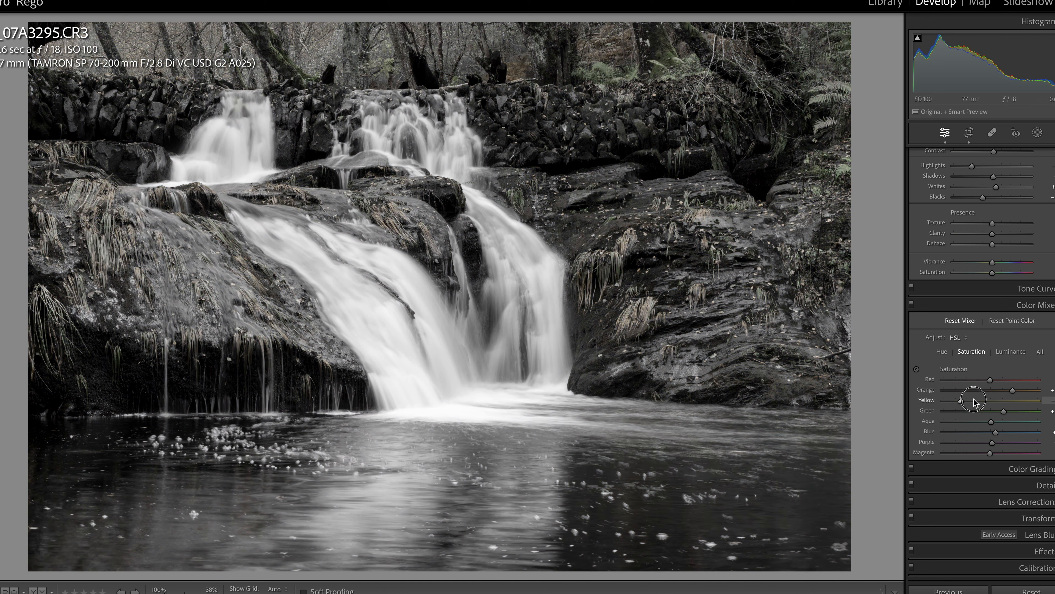
pyautogui.moveTo(973, 401); pyautogui.dragTo(982, 399)
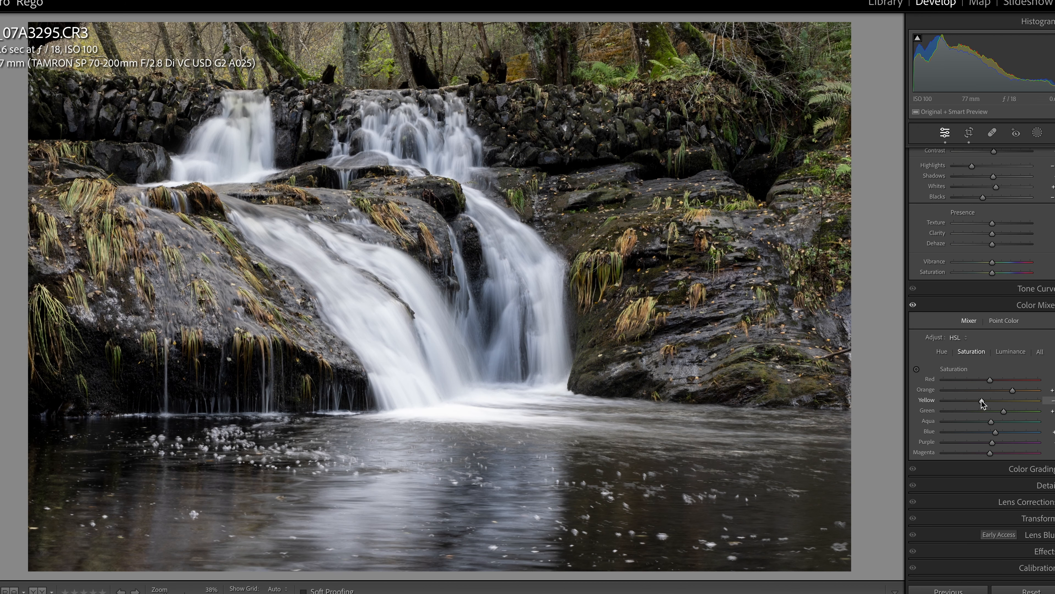
pyautogui.moveTo(982, 401)
pyautogui.mouseDown()
pyautogui.moveTo(1000, 401)
pyautogui.moveTo(954, 401)
pyautogui.moveTo(1013, 400)
pyautogui.moveTo(980, 400)
pyautogui.moveTo(998, 400)
pyautogui.mouseUp()
pyautogui.moveTo(1004, 412)
pyautogui.mouseDown()
pyautogui.moveTo(966, 410)
pyautogui.moveTo(1044, 405)
pyautogui.moveTo(922, 413)
pyautogui.moveTo(1045, 413)
pyautogui.moveTo(1002, 412)
pyautogui.mouseUp()
pyautogui.moveTo(1012, 393)
pyautogui.mouseDown()
pyautogui.moveTo(890, 397)
pyautogui.moveTo(1001, 395)
pyautogui.mouseUp()
pyautogui.moveTo(1001, 390)
pyautogui.mouseDown()
pyautogui.moveTo(981, 391)
pyautogui.moveTo(1040, 392)
pyautogui.moveTo(1007, 396)
pyautogui.mouseUp()
pyautogui.moveTo(1018, 392); pyautogui.dragTo(1018, 392)
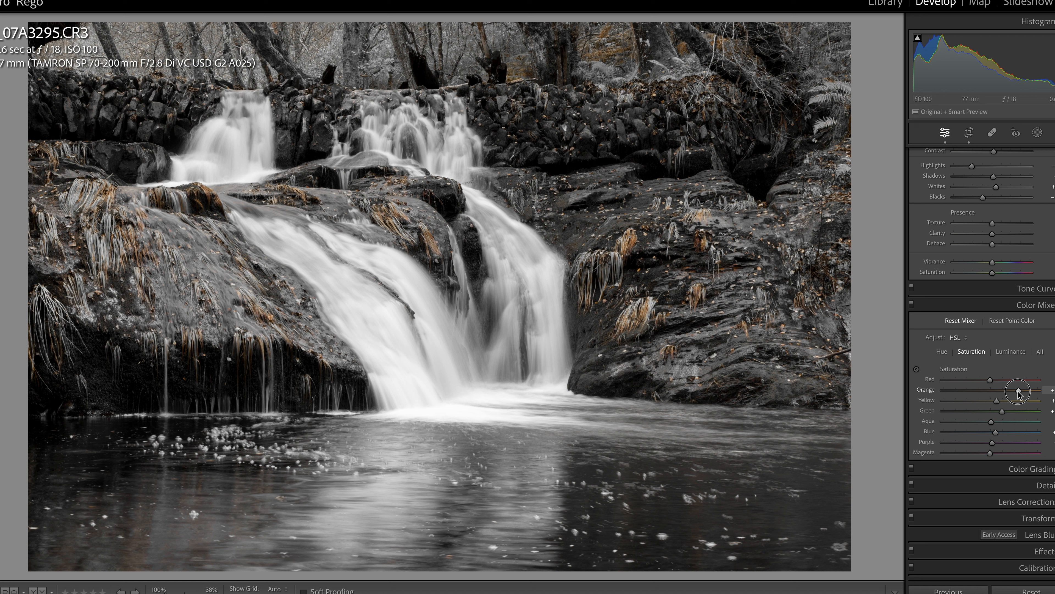
pyautogui.moveTo(1019, 392)
pyautogui.mouseDown()
pyautogui.moveTo(1037, 392)
pyautogui.moveTo(1005, 392)
pyautogui.mouseUp()
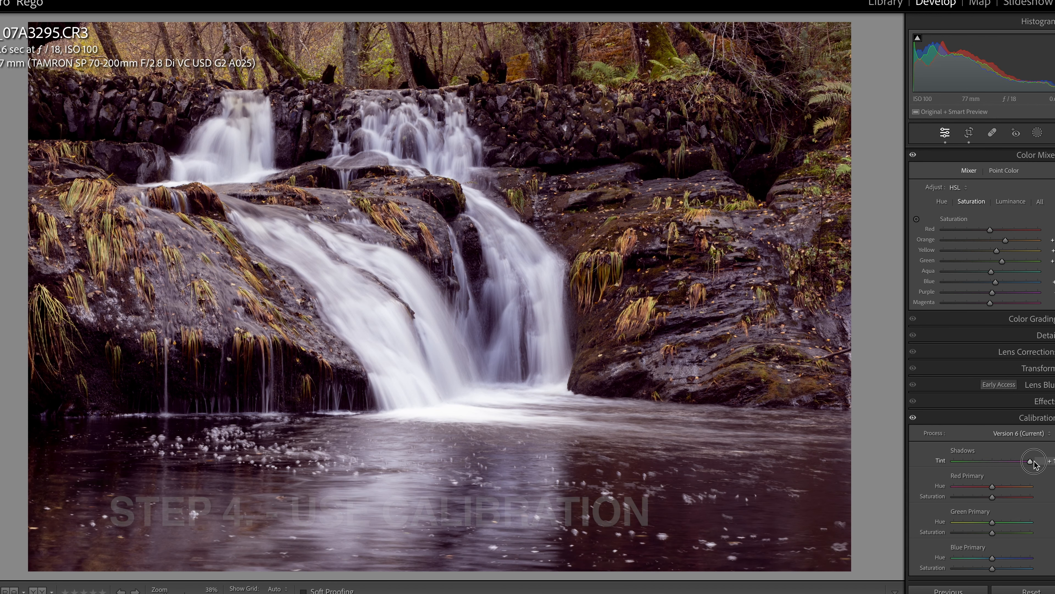
# In Calibration, shift the shadows tint slightly toward magenta and raise the blue primary saturation.
pyautogui.moveTo(996, 461)
pyautogui.mouseDown()
pyautogui.moveTo(1015, 463)
pyautogui.moveTo(970, 463)
pyautogui.moveTo(997, 465)
pyautogui.mouseUp()
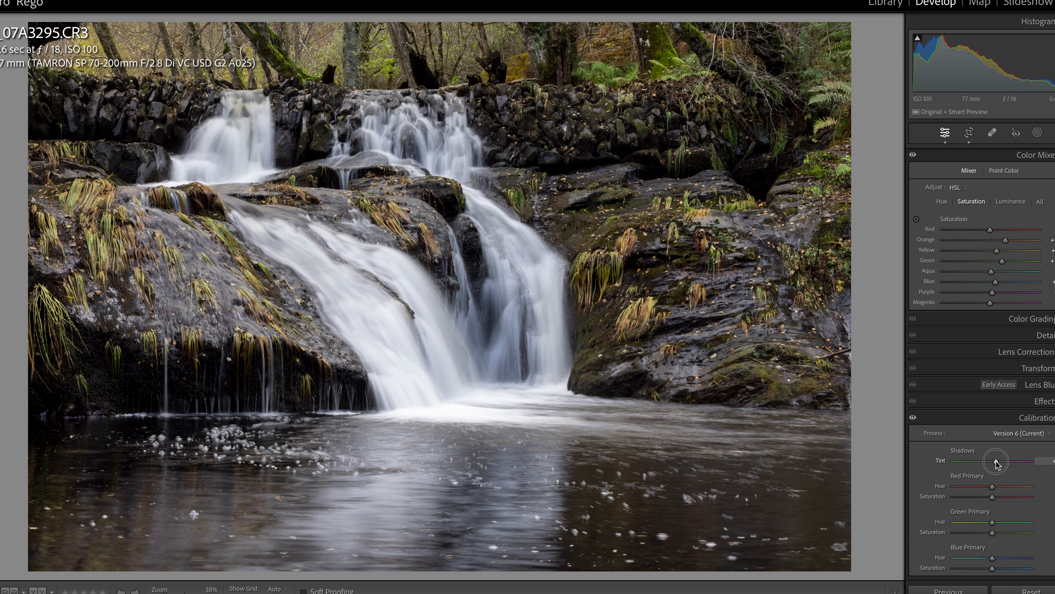
pyautogui.moveTo(996, 462); pyautogui.dragTo(996, 462)
pyautogui.moveTo(992, 570); pyautogui.dragTo(944, 570)
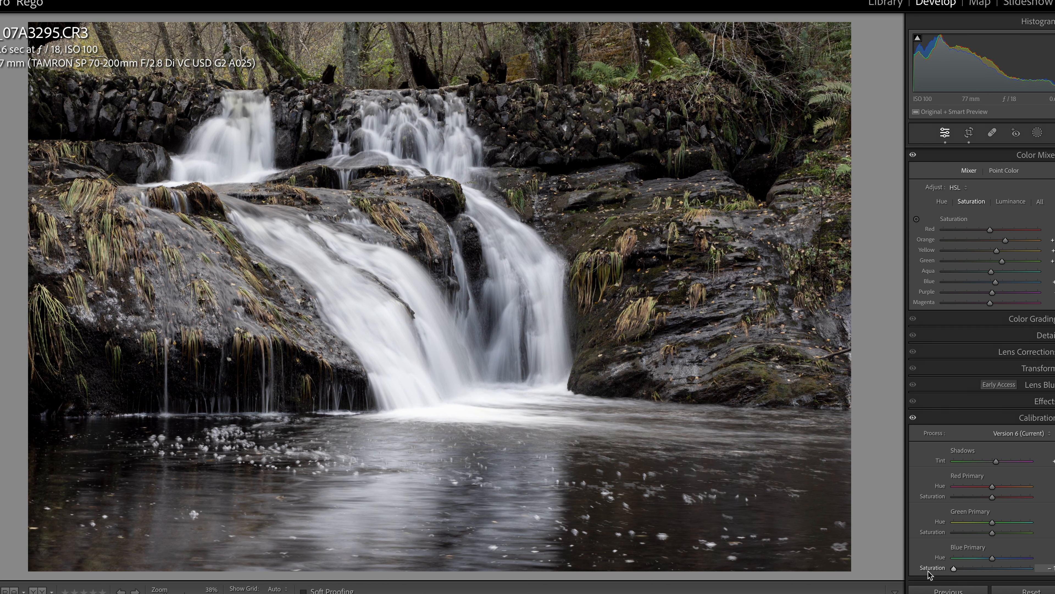
pyautogui.click(954, 568)
pyautogui.moveTo(955, 569); pyautogui.dragTo(1012, 570)
# Fine-tune the blue primary, raise green and red primary saturation slightly, and show the photo before and after side by side.
pyautogui.moveTo(992, 533); pyautogui.dragTo(995, 557)
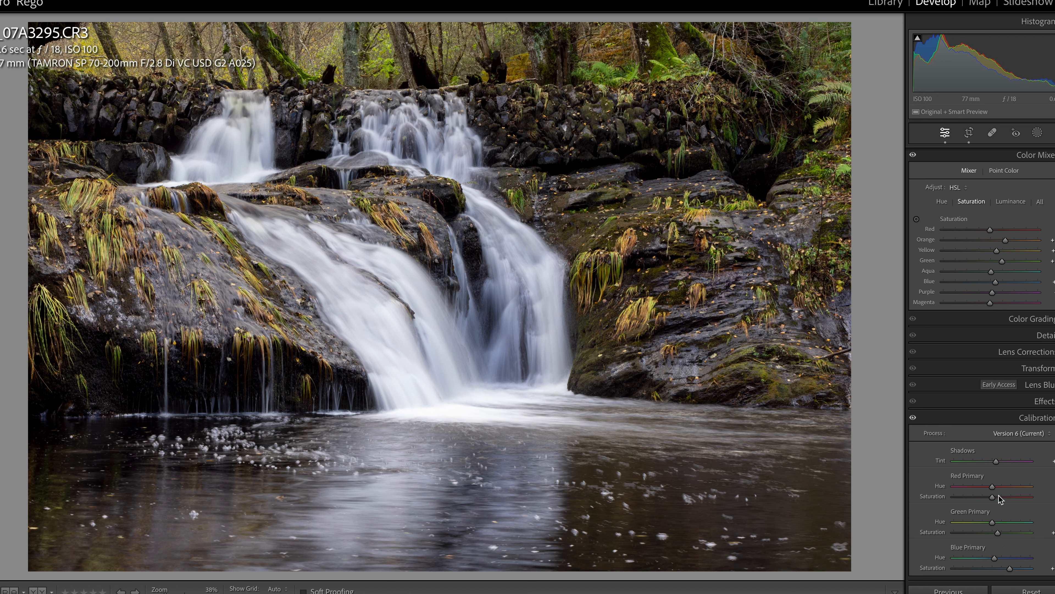
pyautogui.moveTo(991, 498); pyautogui.dragTo(996, 499)
pyautogui.moveTo(1009, 569); pyautogui.dragTo(1006, 571)
pyautogui.click(38, 591)
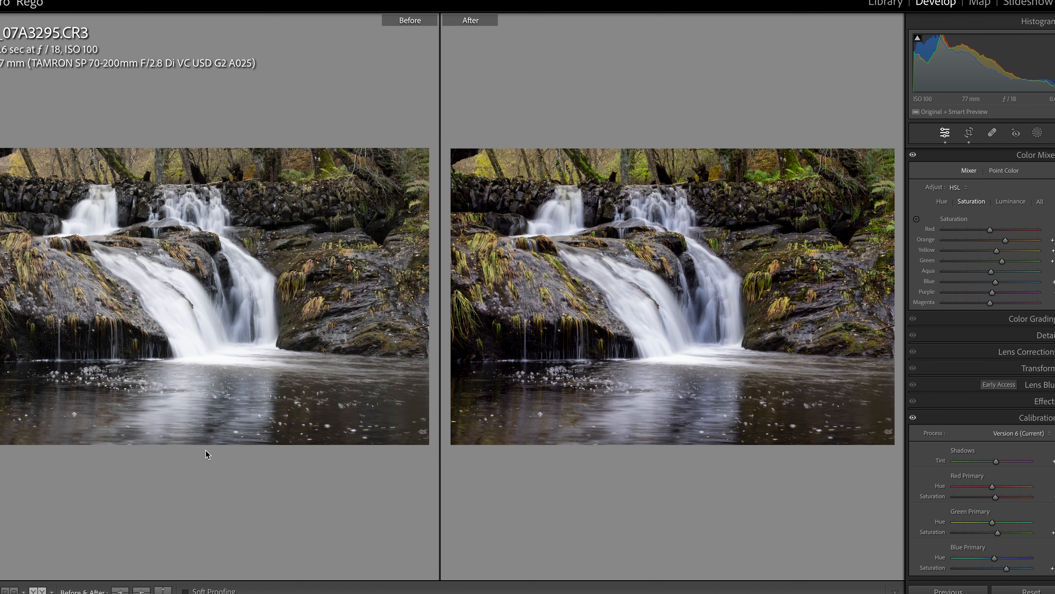
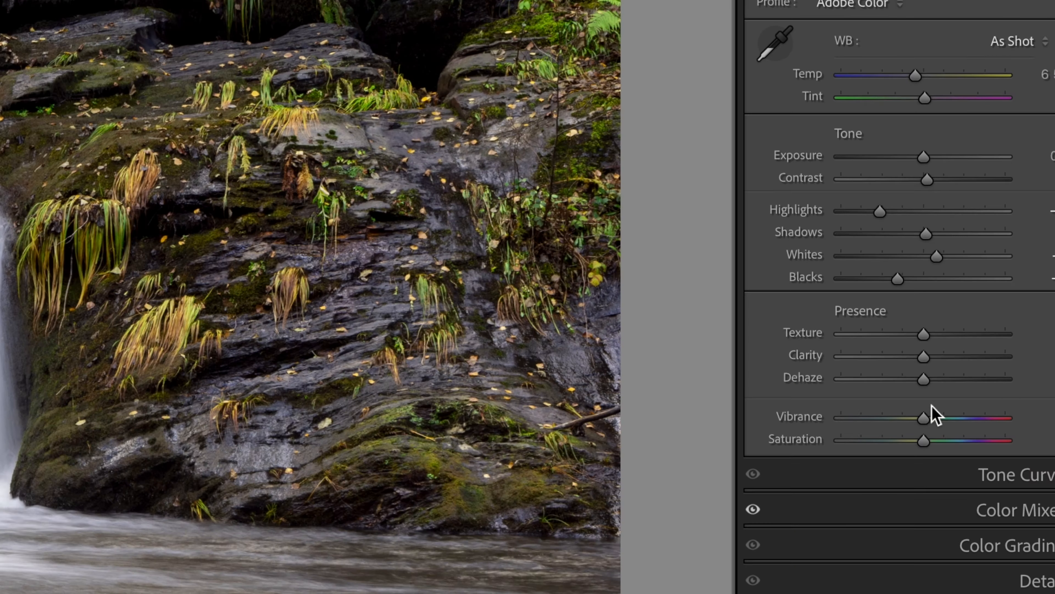
# In the Presence settings, lower Dehaze slightly and reset Texture and Clarity to their defaults.
pyautogui.moveTo(923, 334); pyautogui.dragTo(913, 357)
pyautogui.moveTo(988, 326); pyautogui.dragTo(1017, 339)
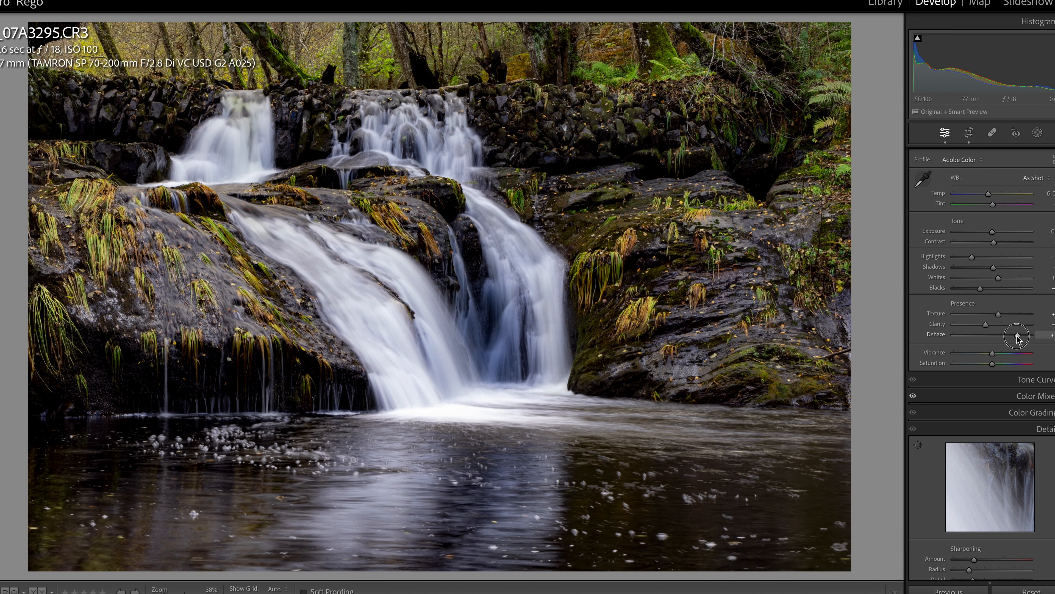
pyautogui.moveTo(1017, 336); pyautogui.dragTo(988, 336)
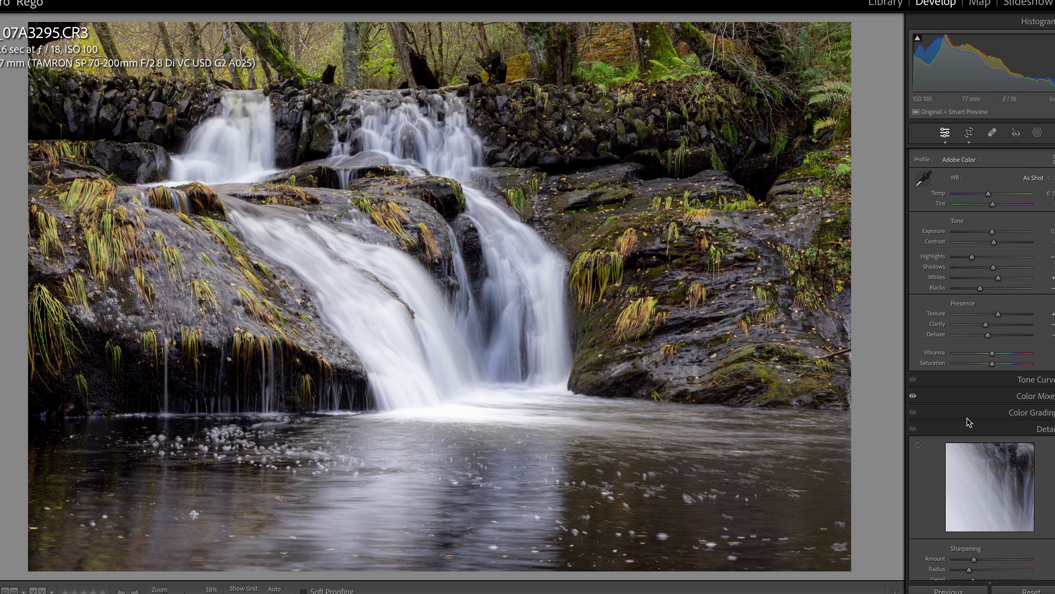
pyautogui.doubleClick(939, 317)
pyautogui.doubleClick(940, 327)
# Create a Luminance Range mask by sampling the bright water of the waterfall.
pyautogui.click(1037, 133)
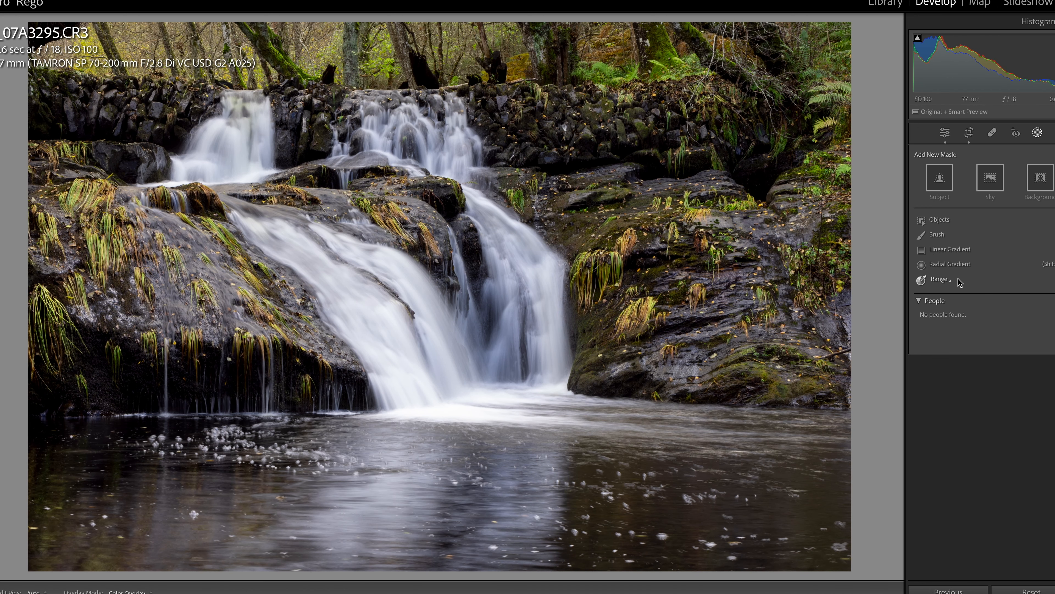
pyautogui.click(942, 280)
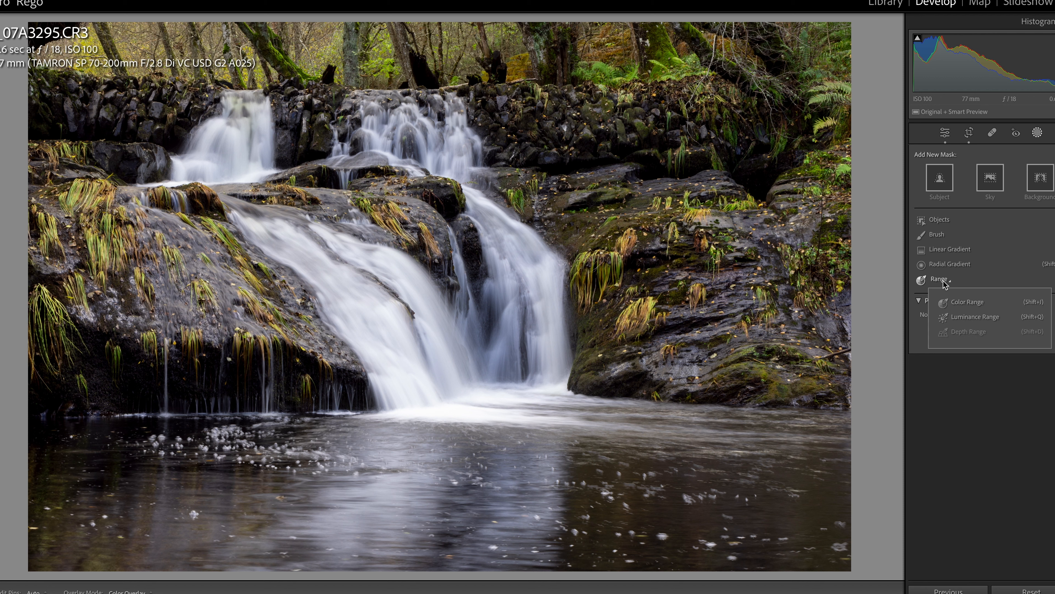
pyautogui.click(970, 319)
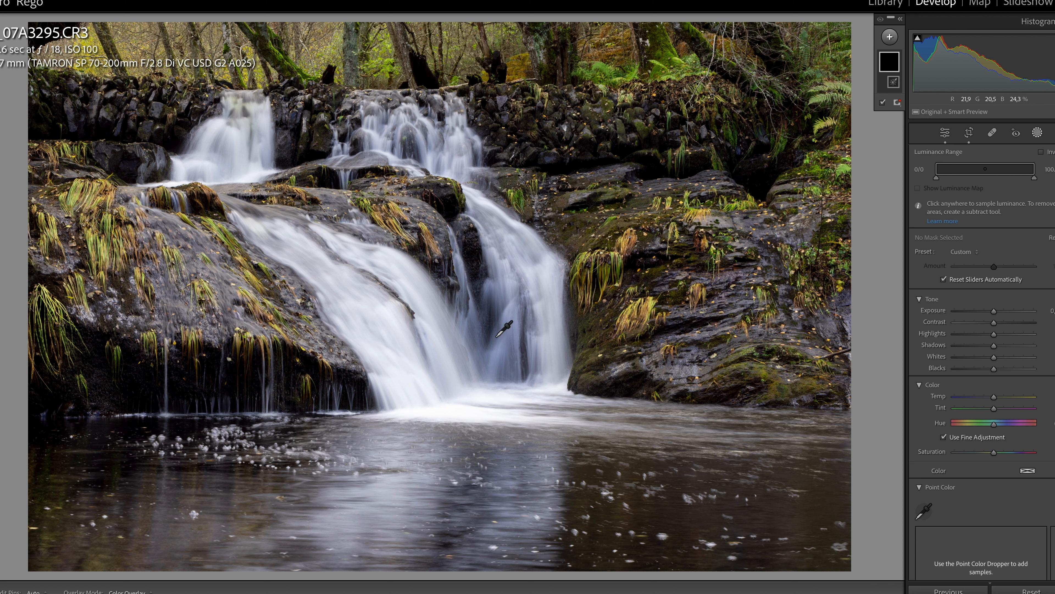
pyautogui.click(396, 269)
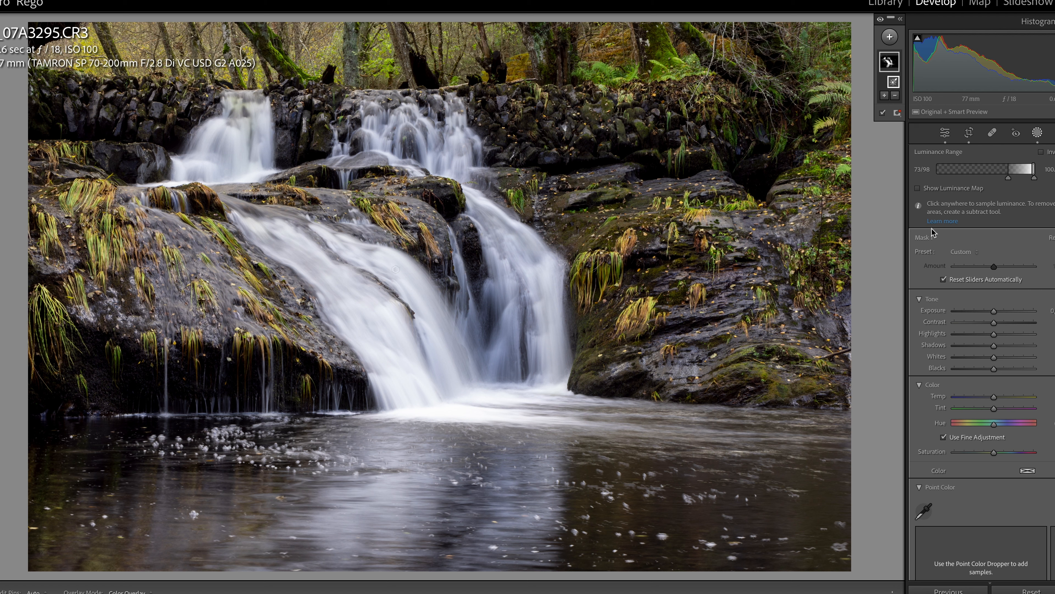
# Show the mask overlay and luminance map, and widen the luminance range so its lower limits are 54/71.
pyautogui.press('o')
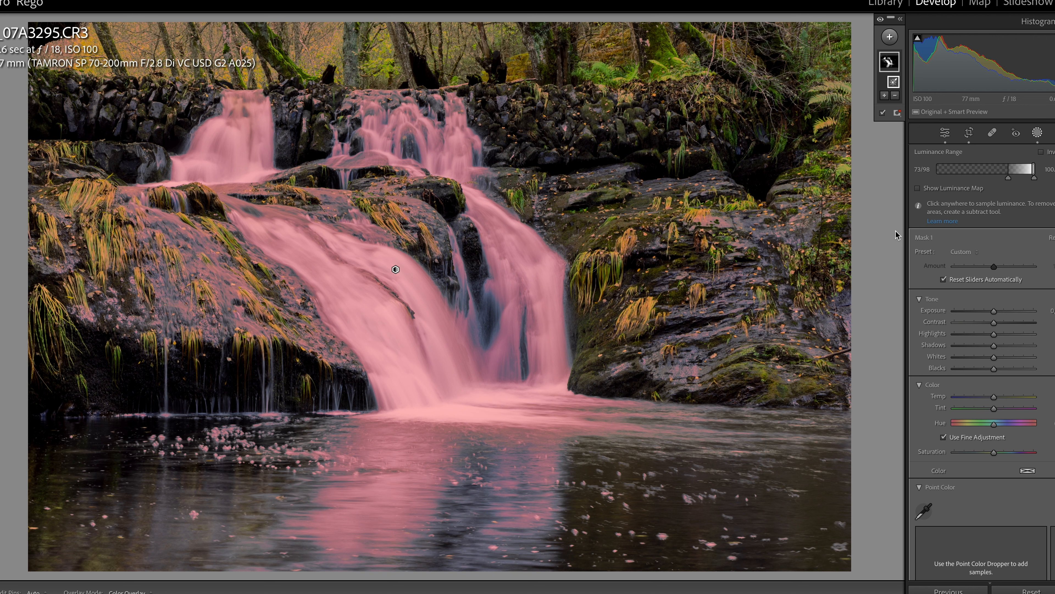
pyautogui.click(919, 190)
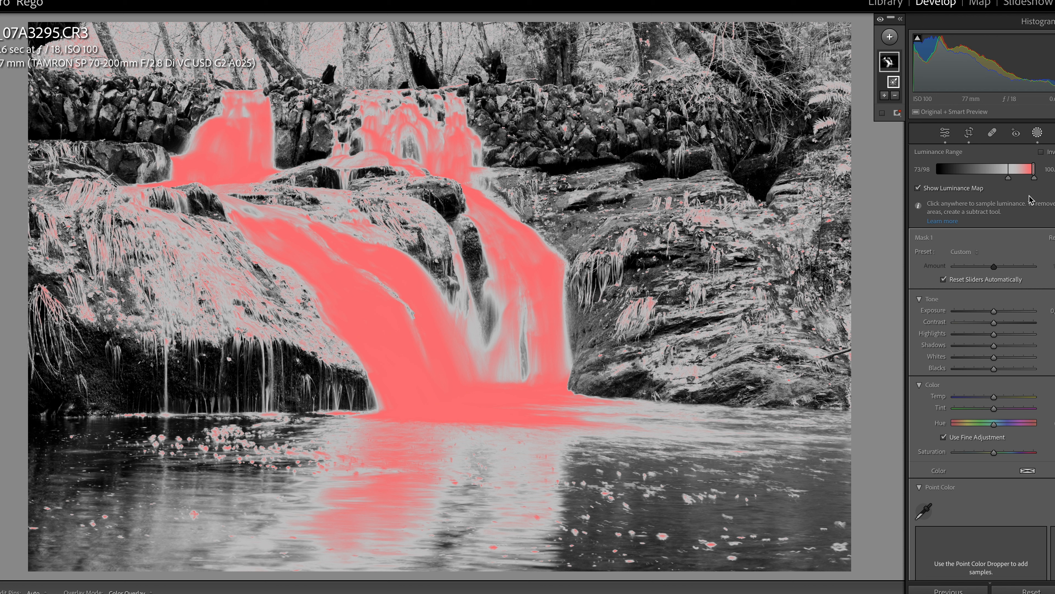
pyautogui.moveTo(1009, 178); pyautogui.dragTo(991, 180)
pyautogui.moveTo(1033, 170); pyautogui.dragTo(1006, 171)
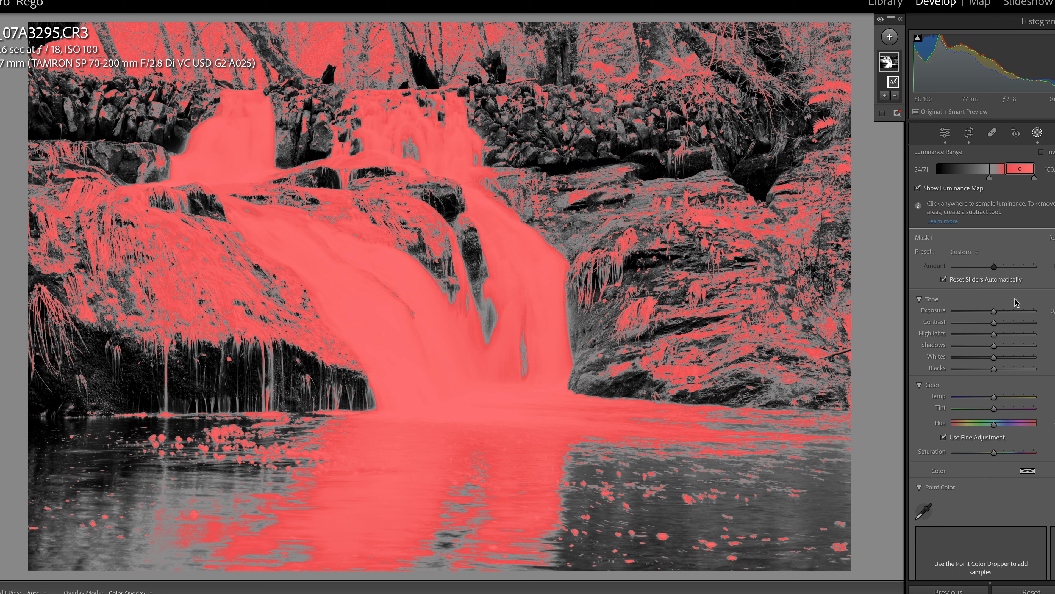
# Lower the waterfall mask's Clarity strongly and its Dehaze slightly to soften the water.
pyautogui.scroll(-8, 1016, 300)
pyautogui.scroll(-6, 1015, 300)
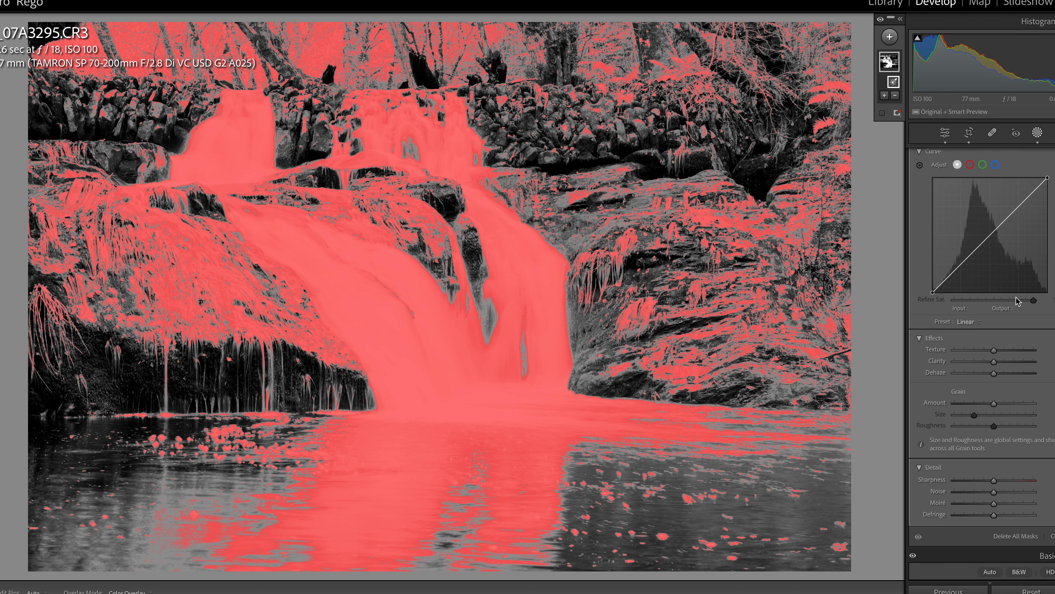
pyautogui.moveTo(993, 358)
pyautogui.mouseDown()
pyautogui.moveTo(984, 360)
pyautogui.moveTo(993, 368)
pyautogui.mouseUp()
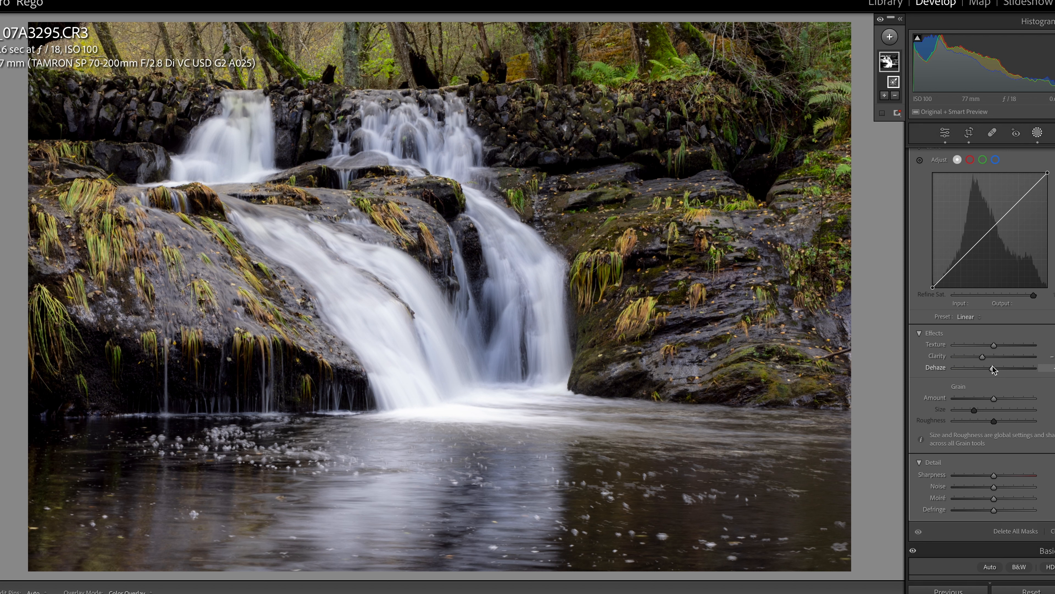
pyautogui.moveTo(983, 356); pyautogui.dragTo(986, 359)
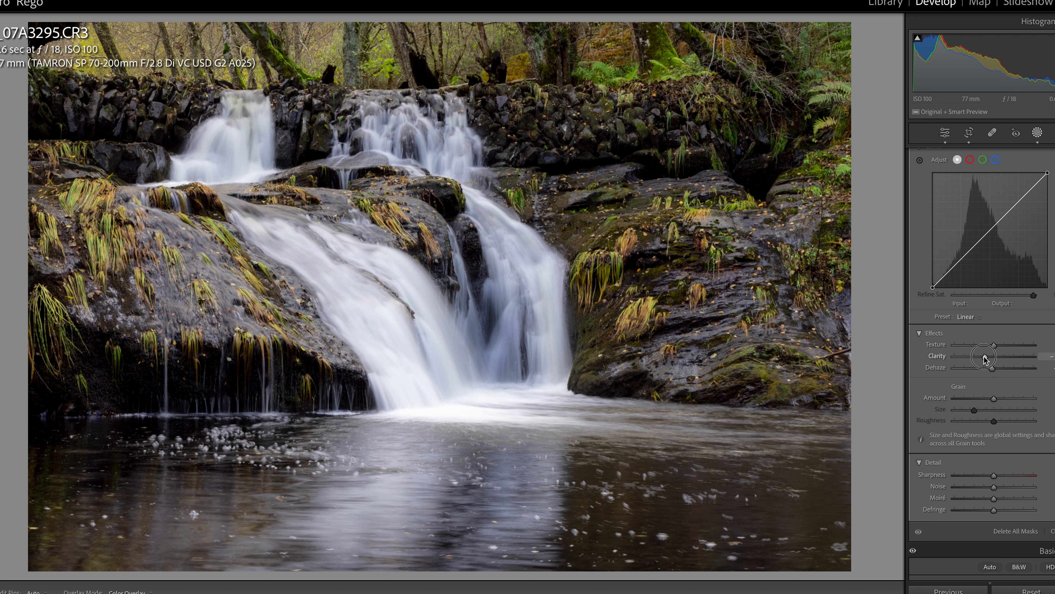
pyautogui.moveTo(984, 355); pyautogui.dragTo(959, 358)
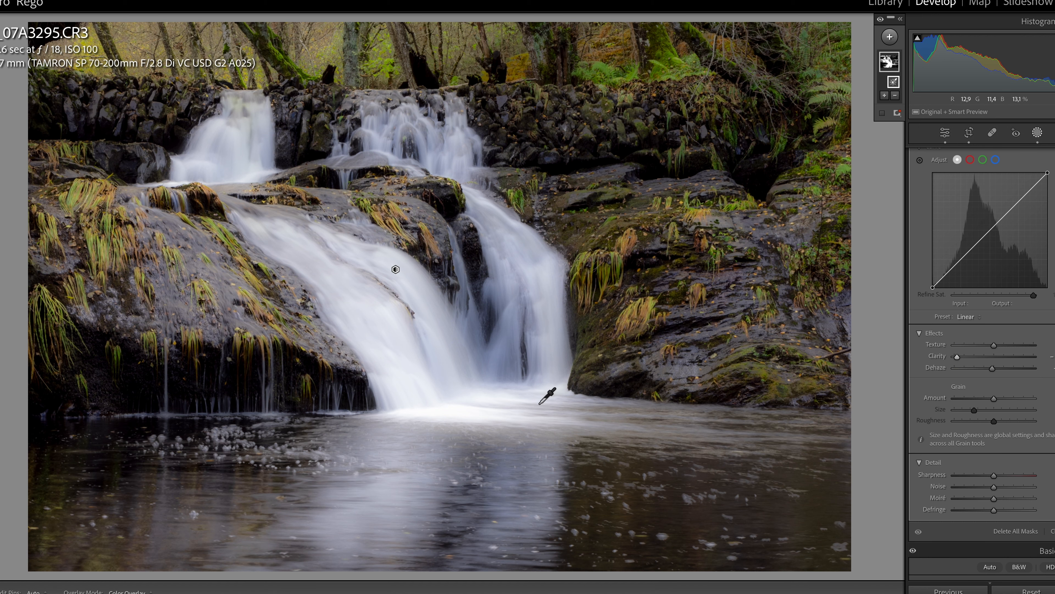
# Check the waterfall mask's overlay, ease its negative Clarity back to a milder softening, and leave masking.
pyautogui.press('o')
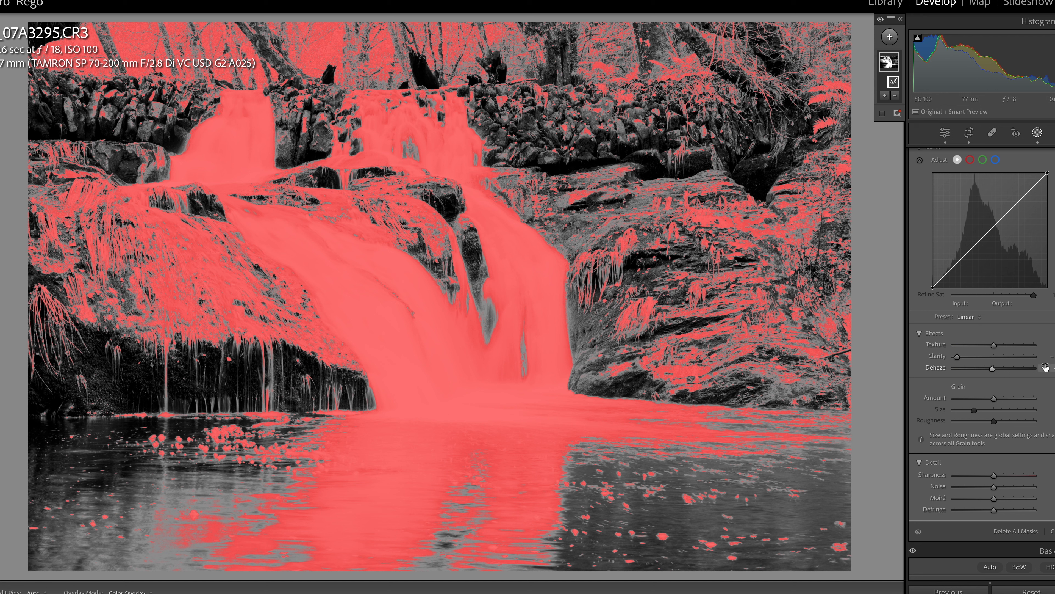
pyautogui.click(1010, 333)
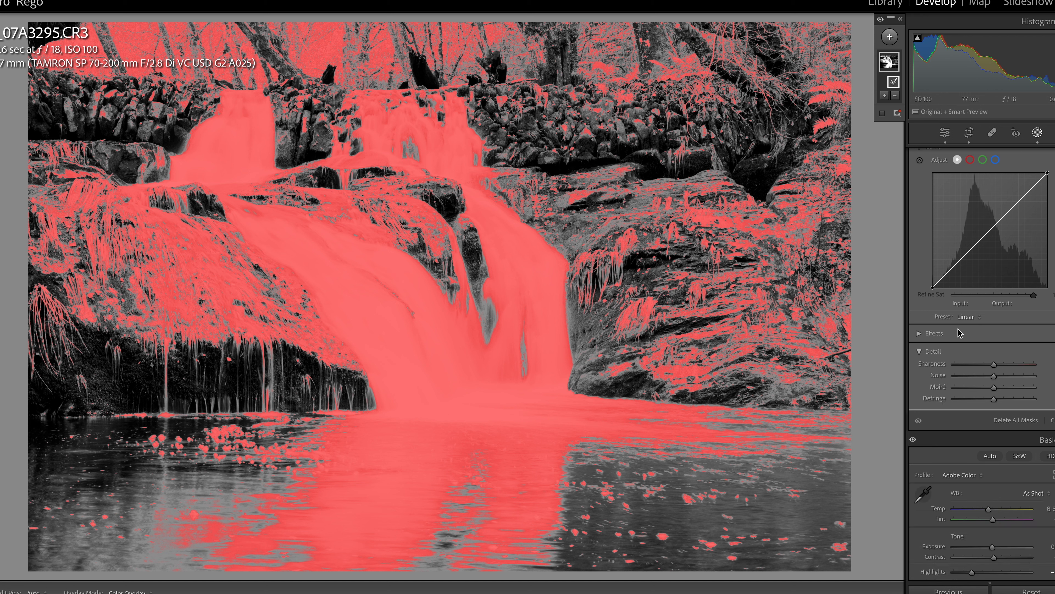
pyautogui.click(920, 333)
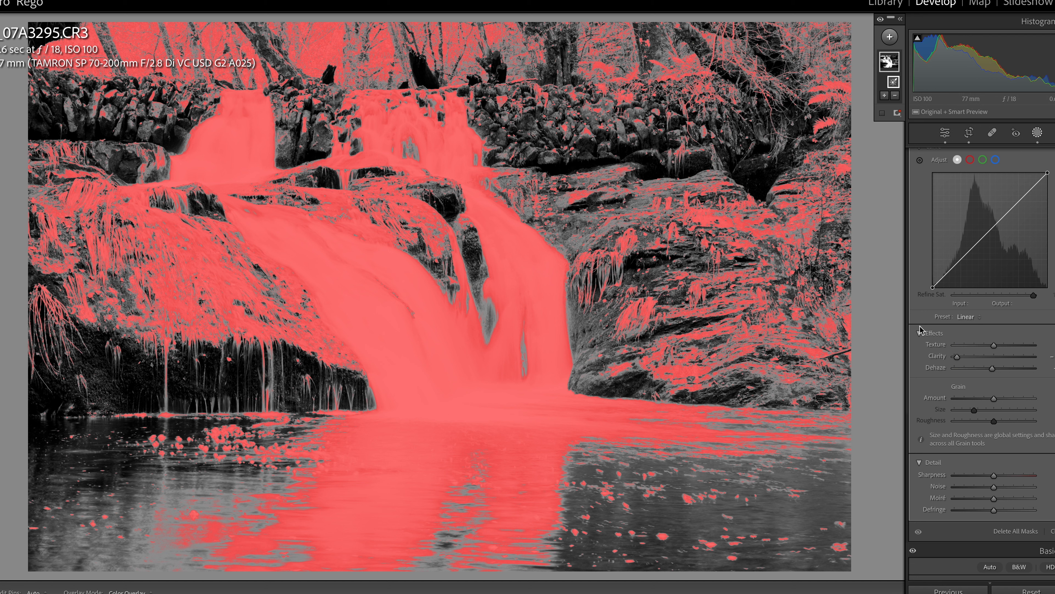
pyautogui.moveTo(957, 356); pyautogui.dragTo(988, 360)
pyautogui.scroll(2, 988, 360)
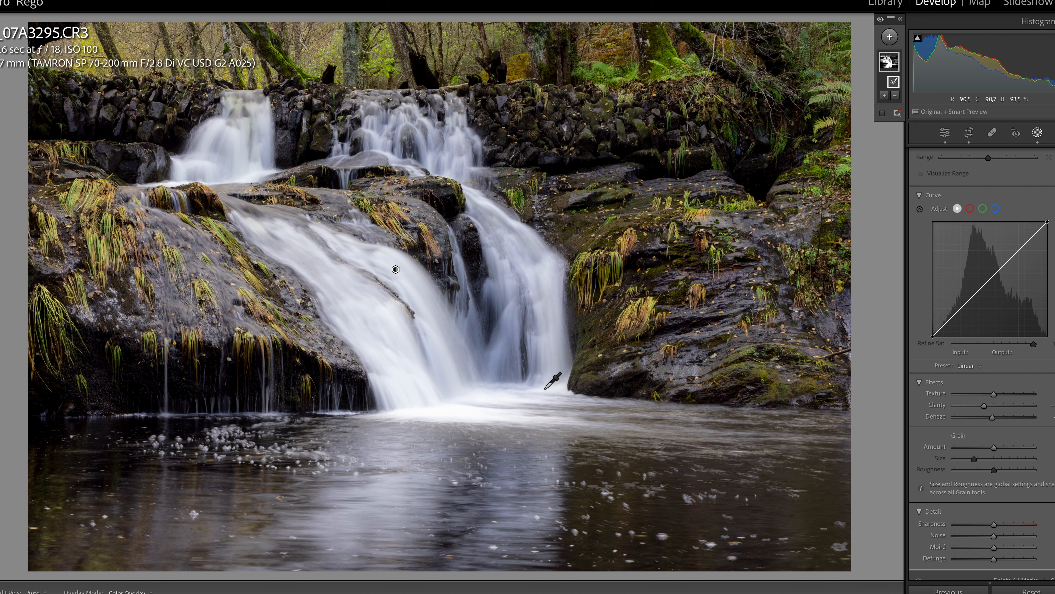
pyautogui.scroll(1, 1001, 445)
pyautogui.moveTo(987, 431); pyautogui.dragTo(985, 431)
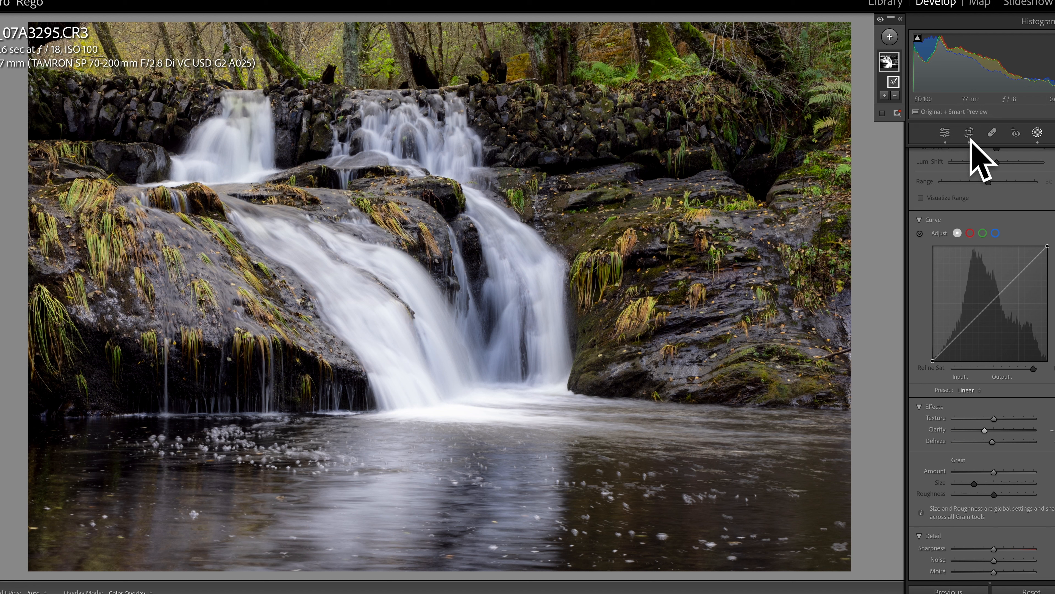
pyautogui.click(947, 136)
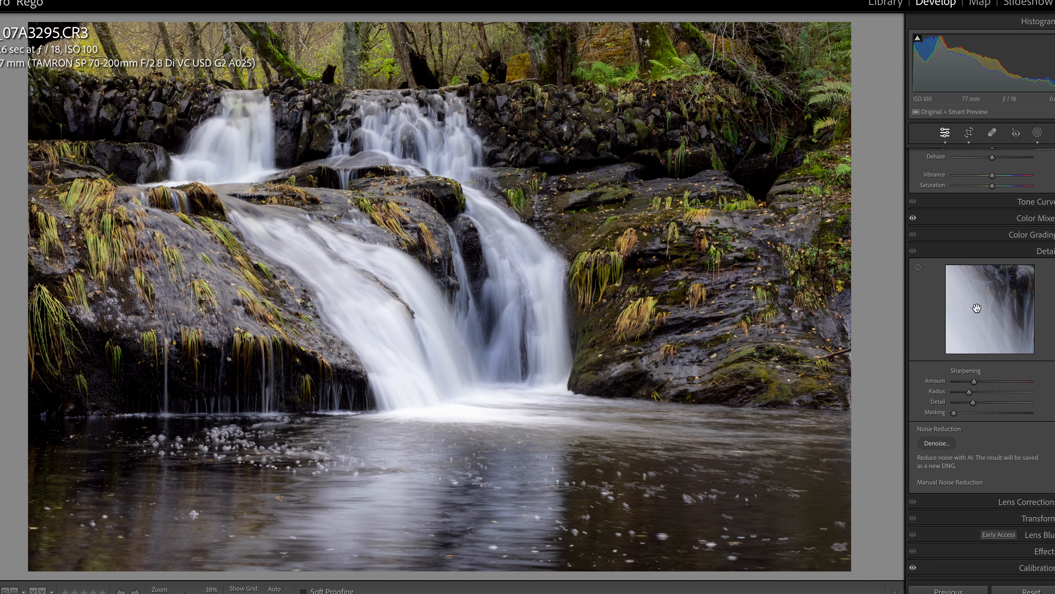
# Raise the sharpening Amount in the Detail settings to about the middle of its range.
pyautogui.scroll(2, 975, 307)
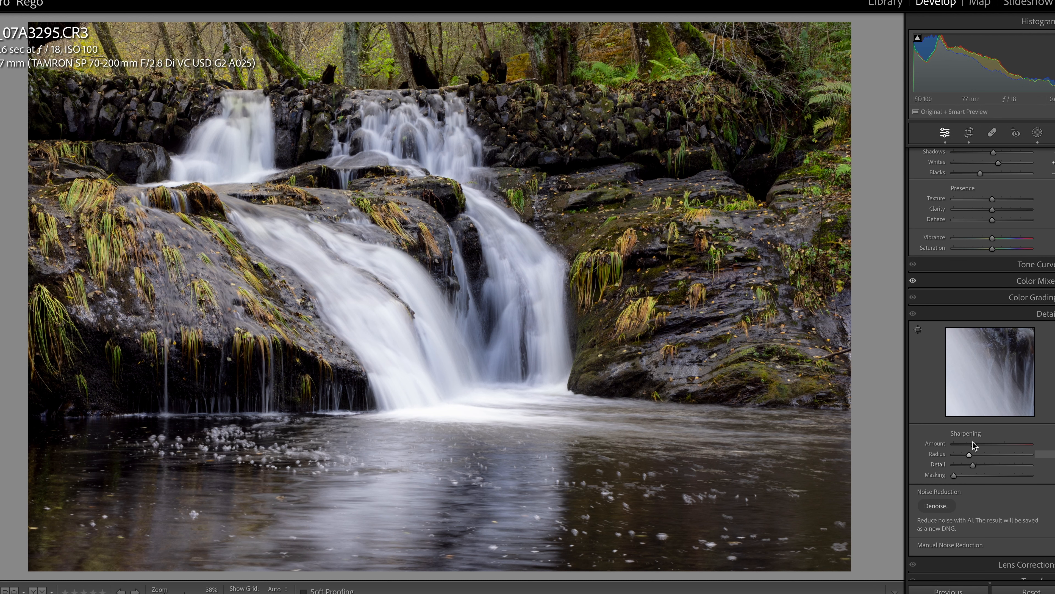
pyautogui.moveTo(974, 444); pyautogui.dragTo(992, 446)
pyautogui.moveTo(994, 444); pyautogui.dragTo(1040, 445)
pyautogui.moveTo(1020, 444); pyautogui.dragTo(991, 447)
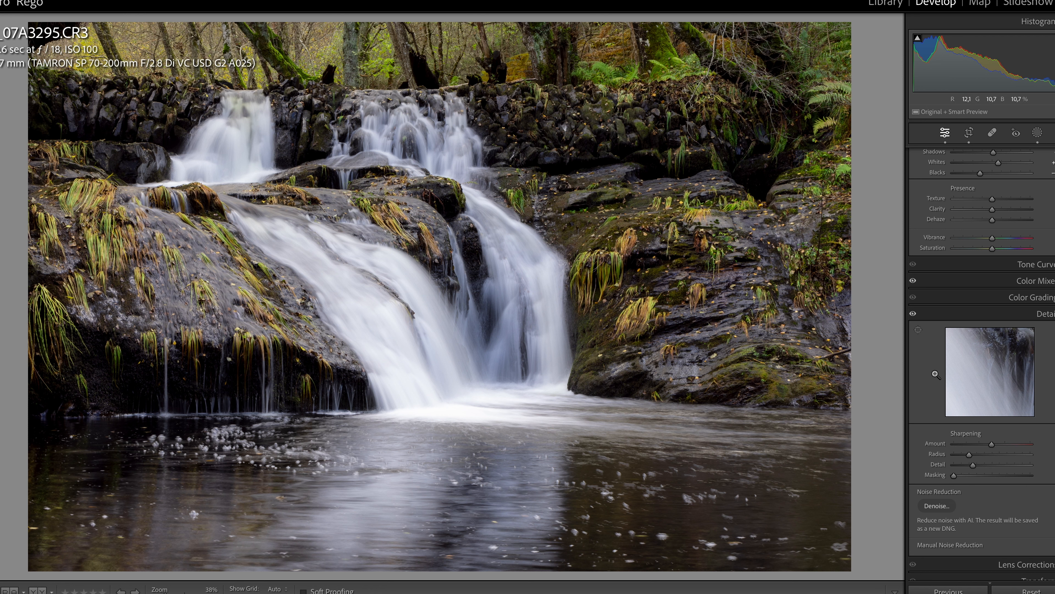
# Preview the sharpening edge mask and raise Masking to about three quarters so the smooth water is left out.
pyautogui.moveTo(954, 476); pyautogui.dragTo(980, 477)
pyautogui.click(936, 475)
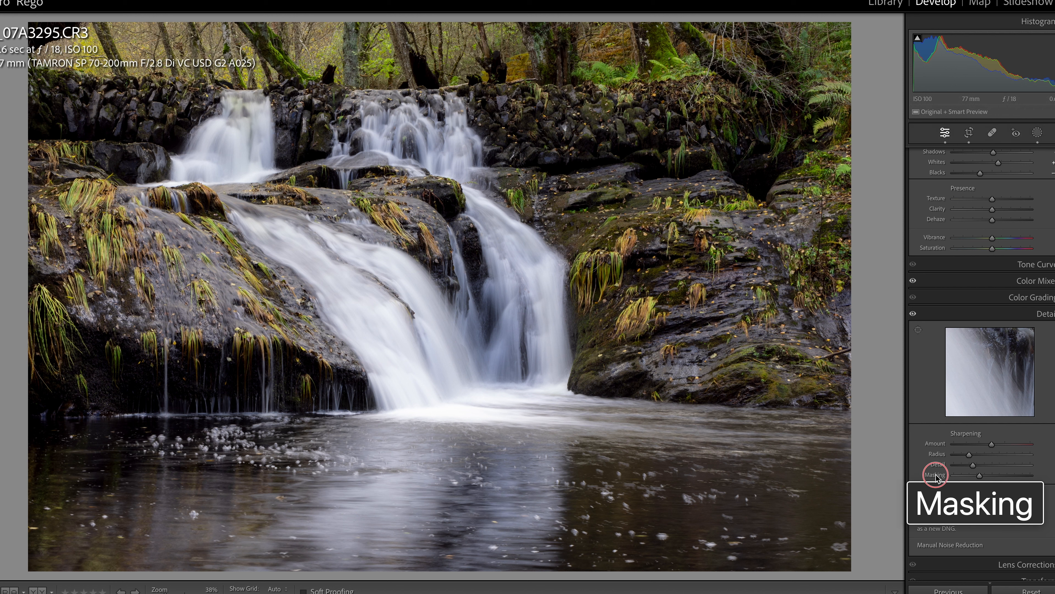
pyautogui.moveTo(979, 478); pyautogui.dragTo(994, 479)
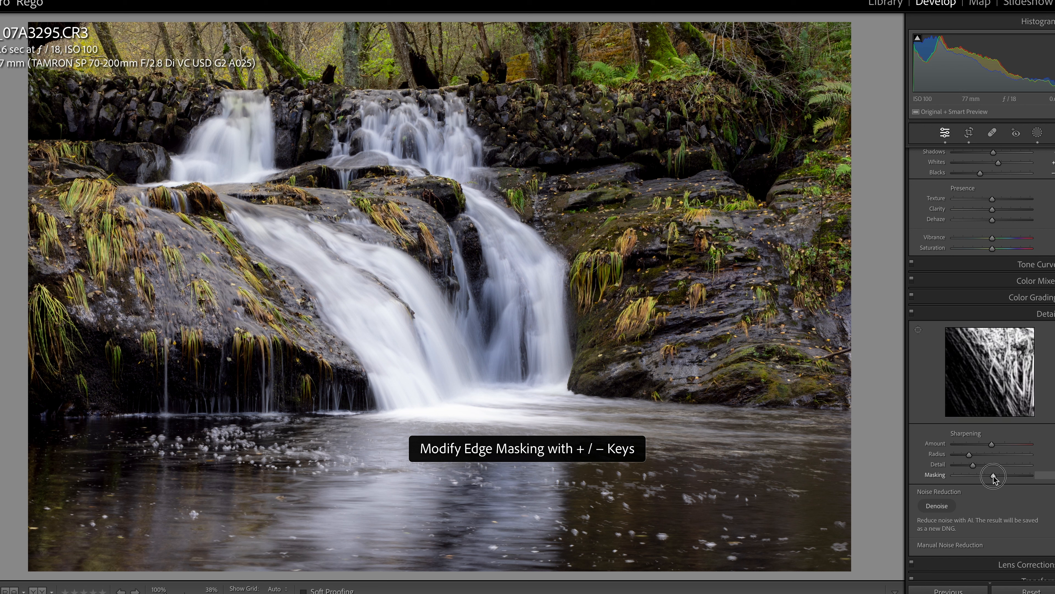
pyautogui.press('alt')
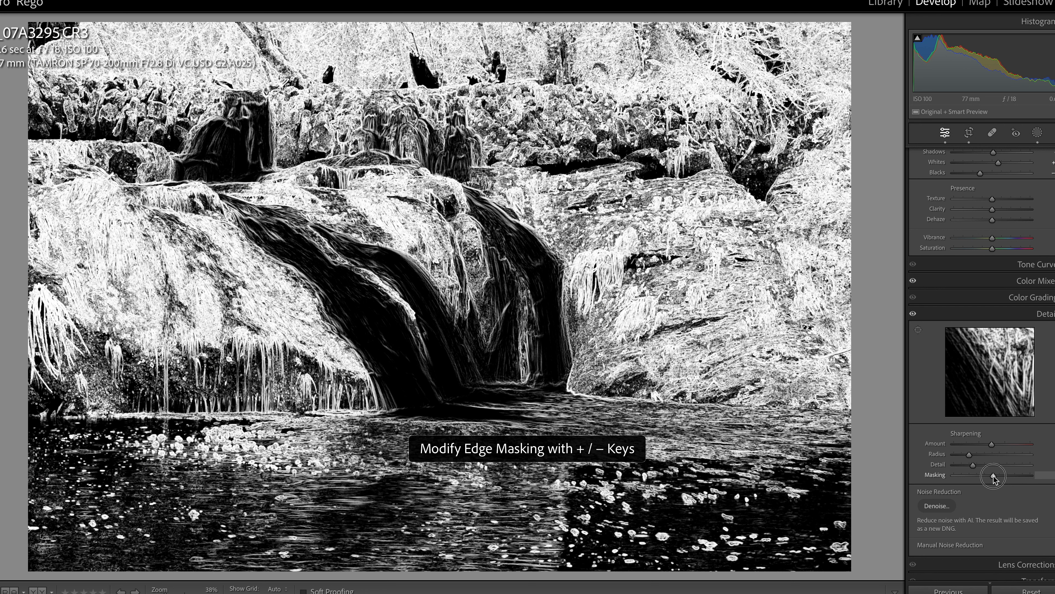
pyautogui.press('alt')
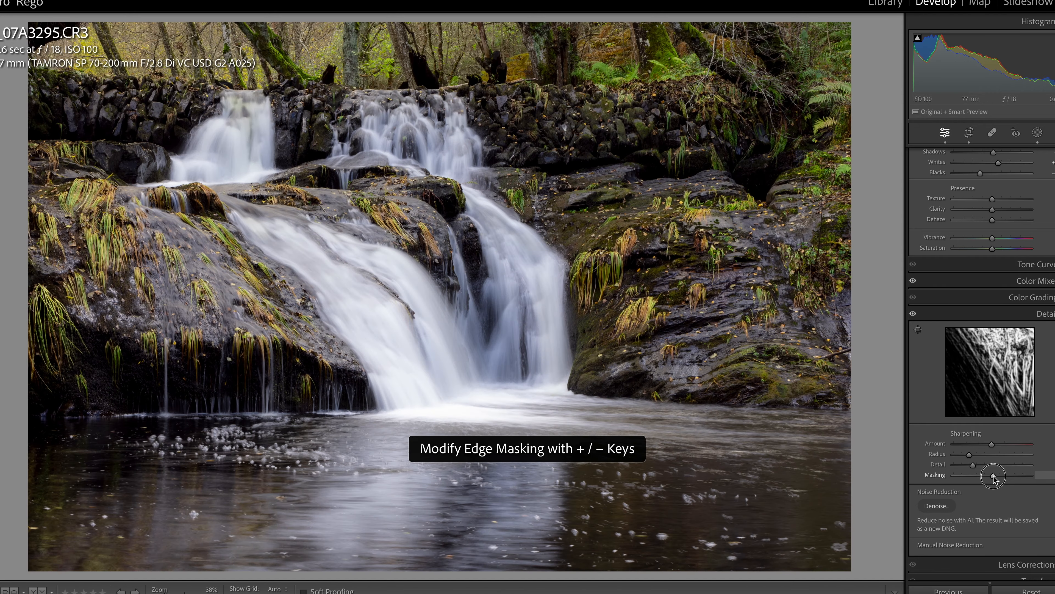
pyautogui.keyDown('alt'); pyautogui.click(993, 476); pyautogui.keyUp('alt')
pyautogui.moveTo(994, 476); pyautogui.dragTo(1012, 479)
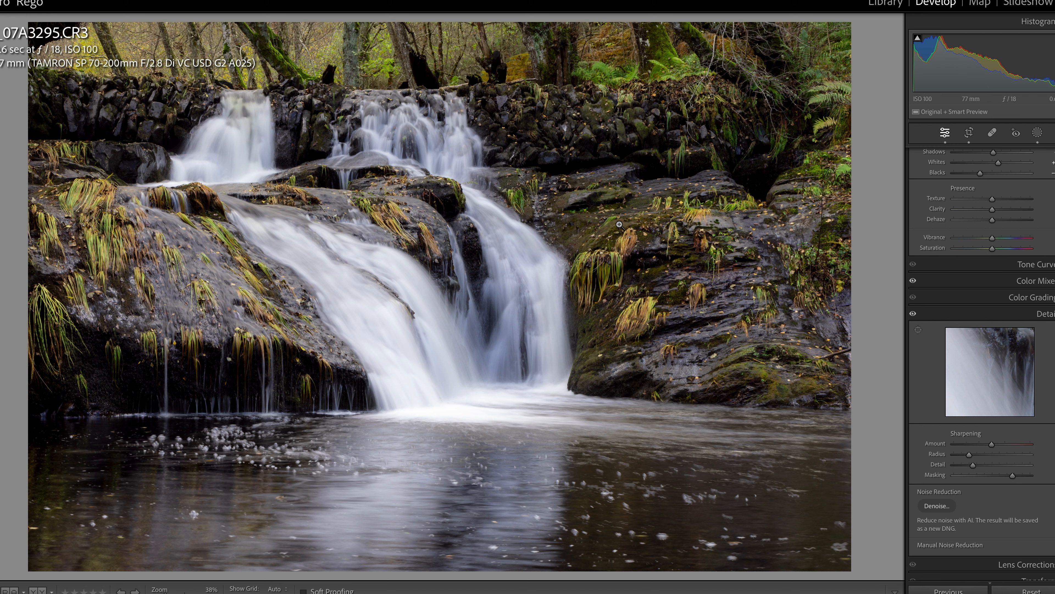
# Zoom in on the rocks beside the waterfall and compare the photo with and without the Detail adjustments.
pyautogui.click(620, 256)
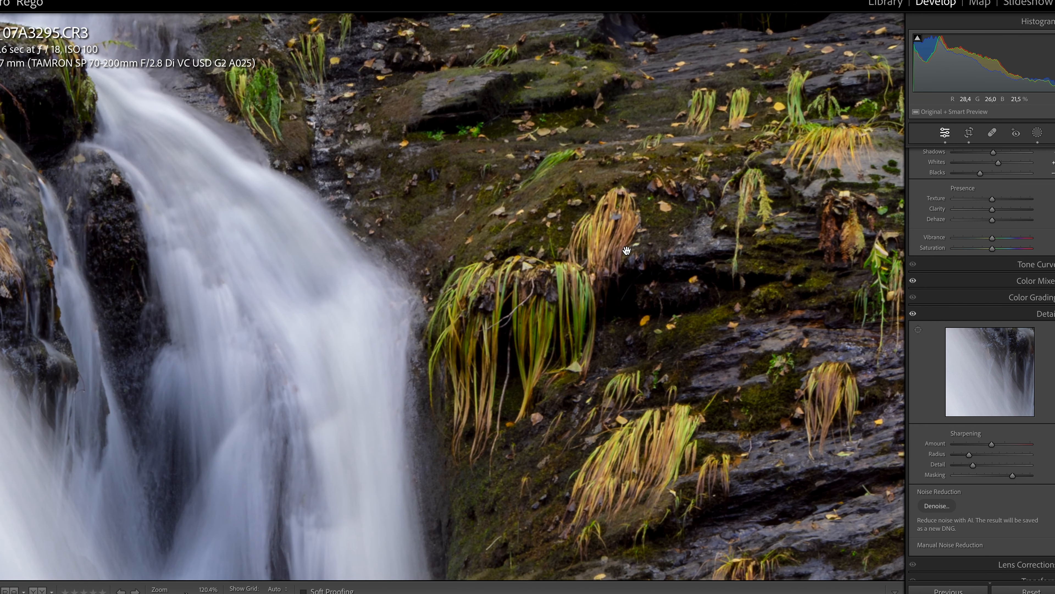
pyautogui.moveTo(690, 335); pyautogui.dragTo(608, 279)
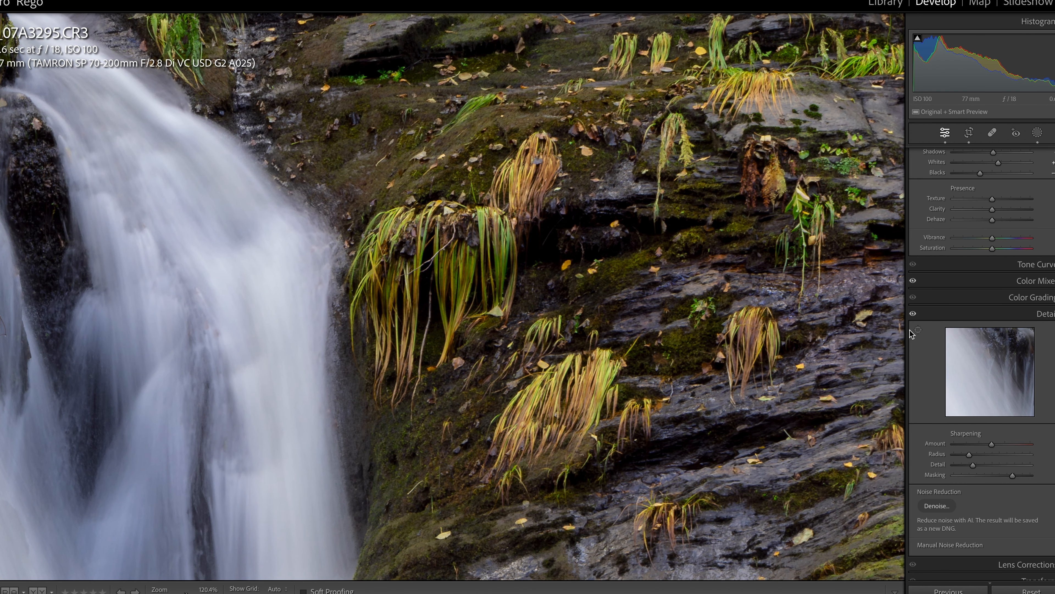
pyautogui.click(913, 315)
pyautogui.click(913, 315)
pyautogui.click(913, 315)
pyautogui.moveTo(821, 435); pyautogui.dragTo(619, 280)
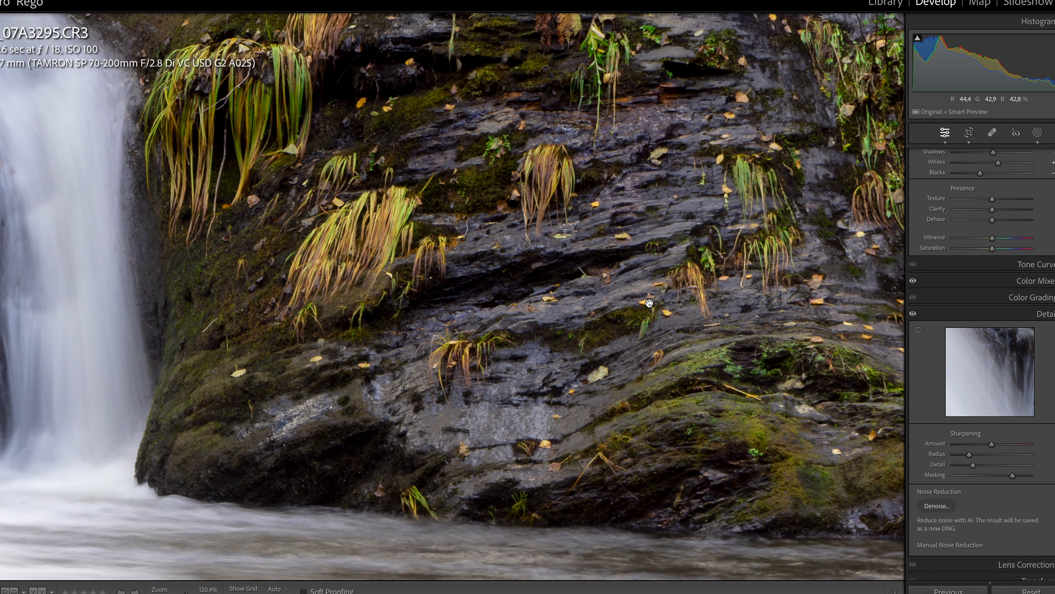
pyautogui.click(682, 373)
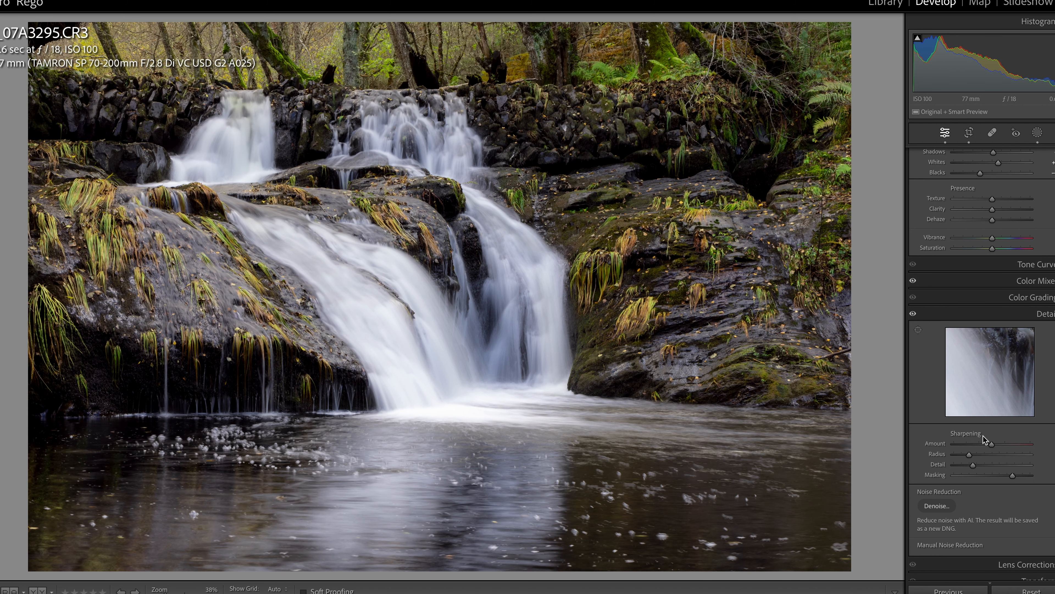
# Raise the waterfall photo's sharpening Amount slightly further.
pyautogui.click(997, 444)
pyautogui.scroll(-3, 987, 433)
pyautogui.scroll(10, 988, 425)
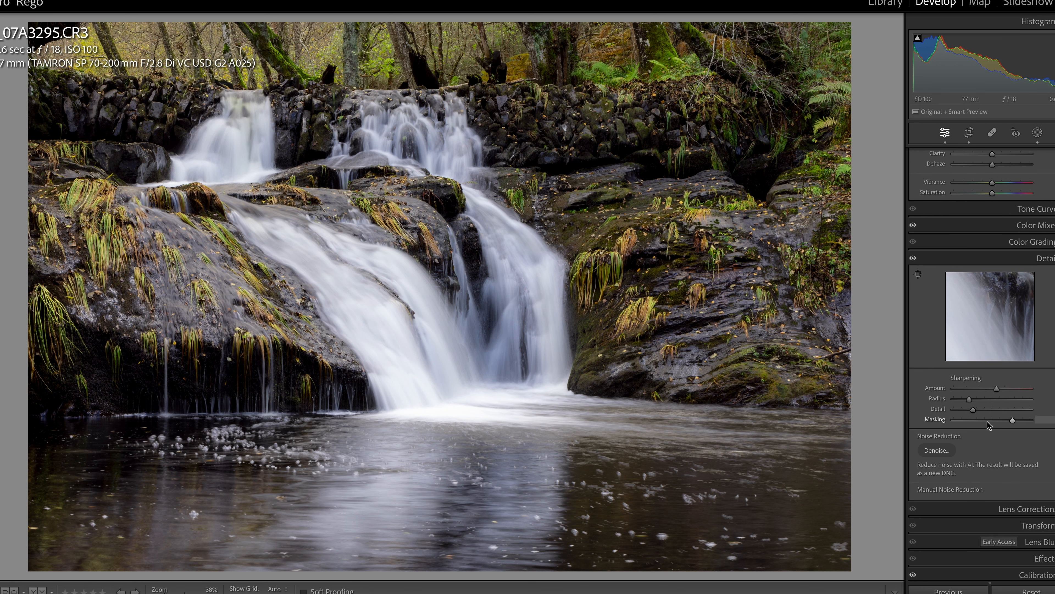
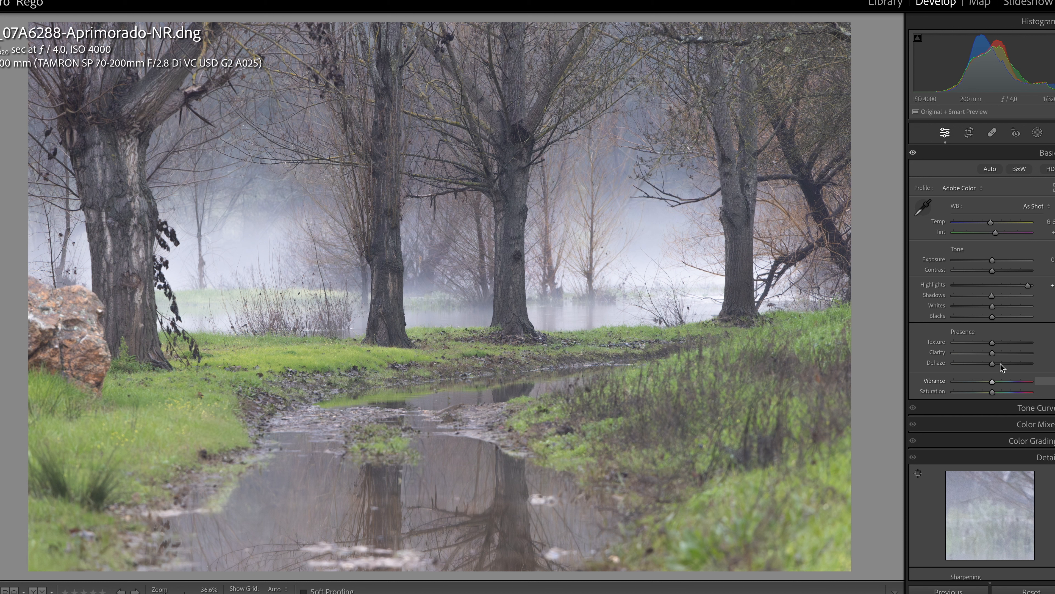
# Reduce the foggy tree photo's strong positive Highlights, lower Shadows and Blacks slightly, and raise Whites slightly.
pyautogui.click(1026, 284)
pyautogui.moveTo(1026, 286); pyautogui.dragTo(988, 298)
pyautogui.moveTo(992, 316)
pyautogui.mouseDown()
pyautogui.moveTo(975, 319)
pyautogui.moveTo(1003, 307)
pyautogui.mouseUp()
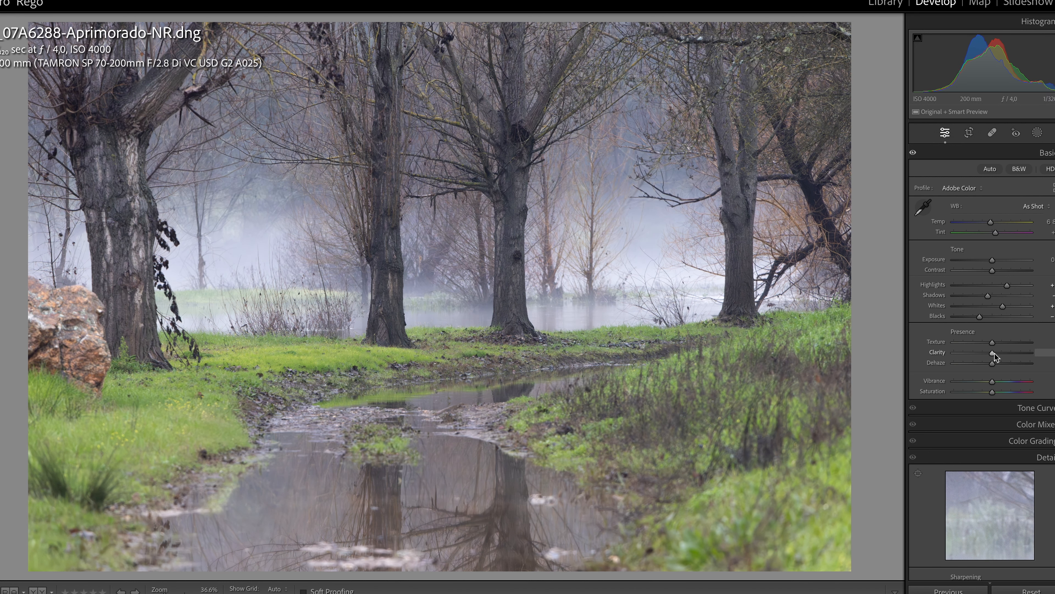
# In the Color Mixer's HSL Saturation settings, lower all eight colors to their minimum.
pyautogui.scroll(-5, 1051, 333)
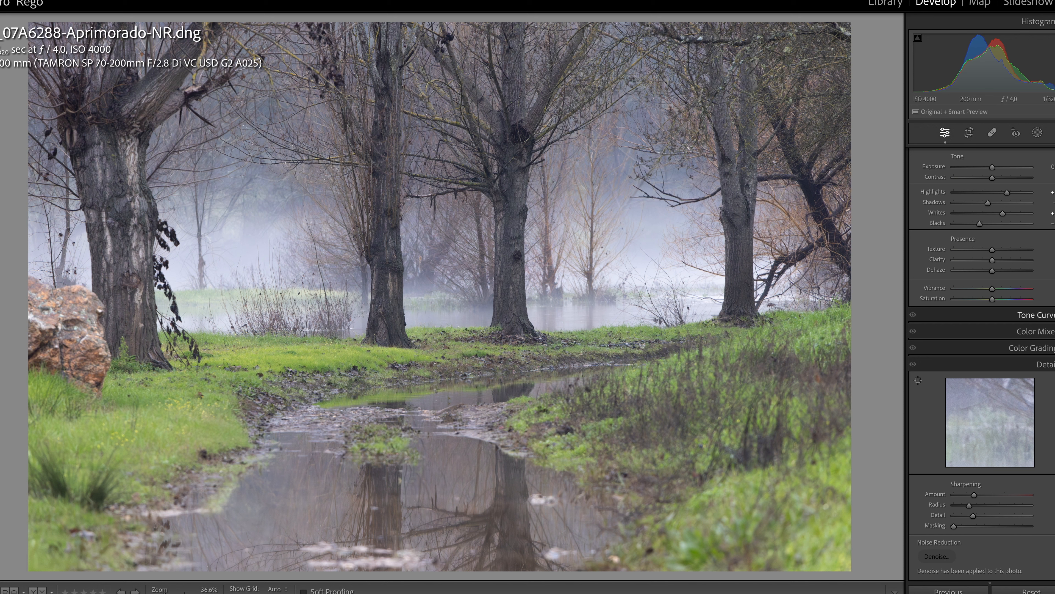
pyautogui.click(1044, 331)
pyautogui.scroll(-7, 1005, 405)
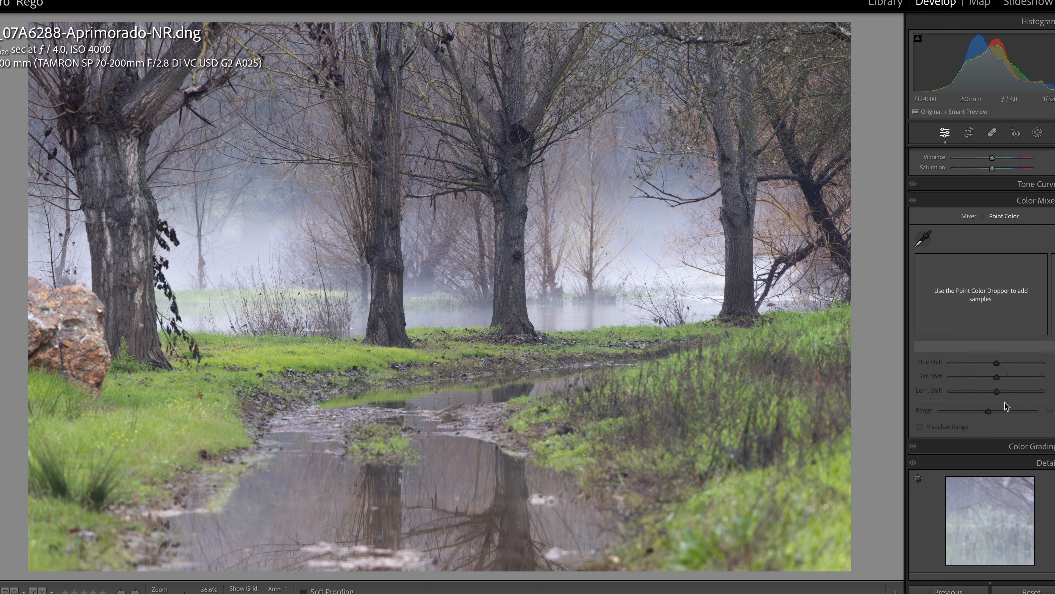
pyautogui.click(969, 215)
pyautogui.scroll(-1, 996, 312)
pyautogui.moveTo(991, 265); pyautogui.dragTo(924, 274)
pyautogui.moveTo(991, 276); pyautogui.dragTo(891, 276)
pyautogui.moveTo(992, 286); pyautogui.dragTo(877, 296)
pyautogui.moveTo(991, 307); pyautogui.dragTo(883, 308)
pyautogui.moveTo(992, 318); pyautogui.dragTo(867, 320)
pyautogui.moveTo(991, 328); pyautogui.dragTo(868, 336)
pyautogui.moveTo(989, 339); pyautogui.dragTo(874, 335)
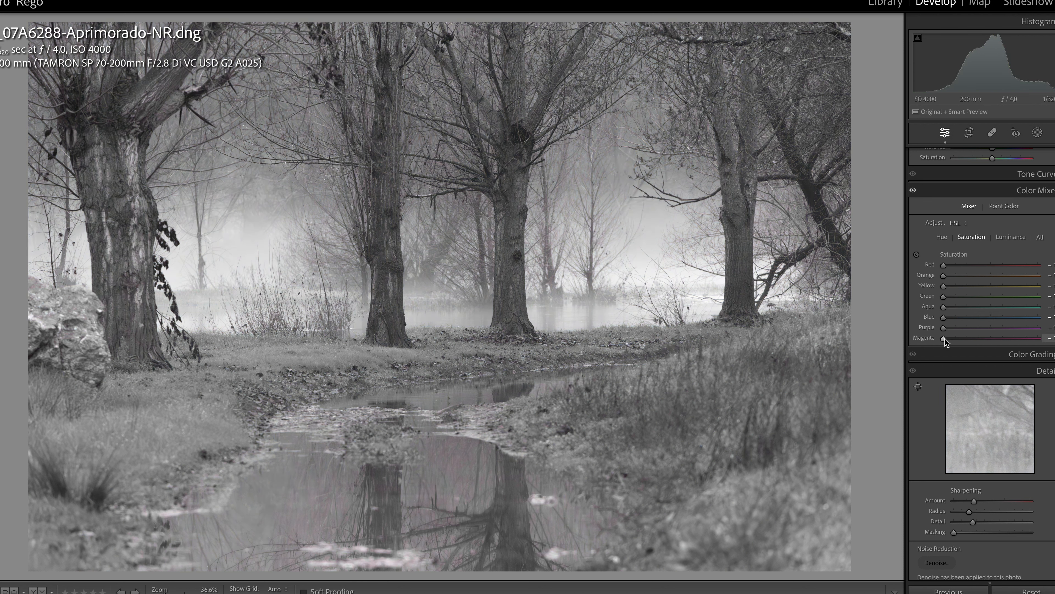
# Bring saturation back color by color, with Red and Yellow slightly above default and Orange, Blue and Purple below default.
pyautogui.click(953, 270)
pyautogui.moveTo(952, 266); pyautogui.dragTo(1009, 291)
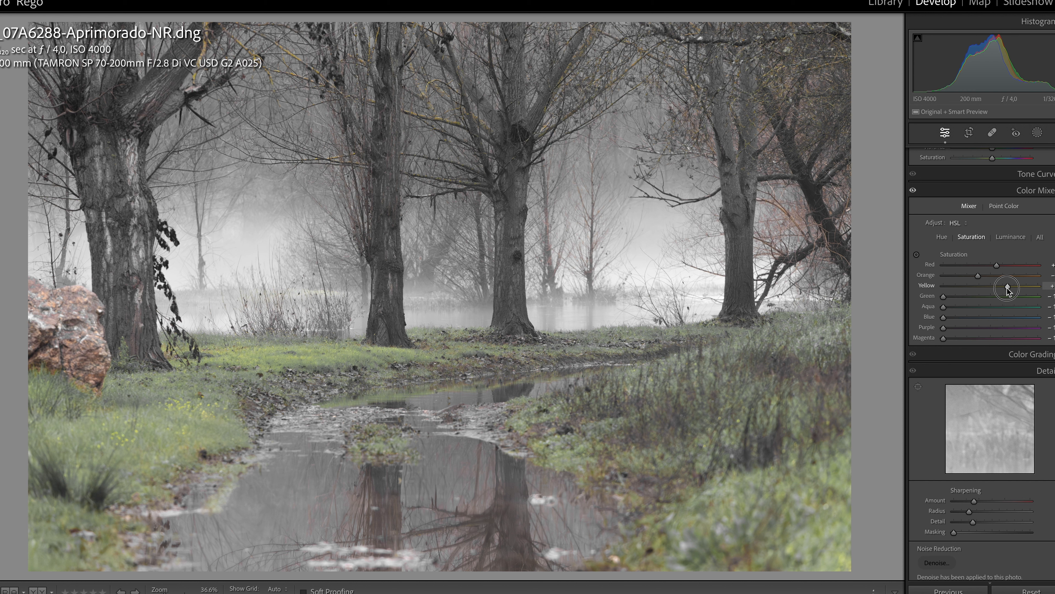
pyautogui.moveTo(943, 296); pyautogui.dragTo(997, 299)
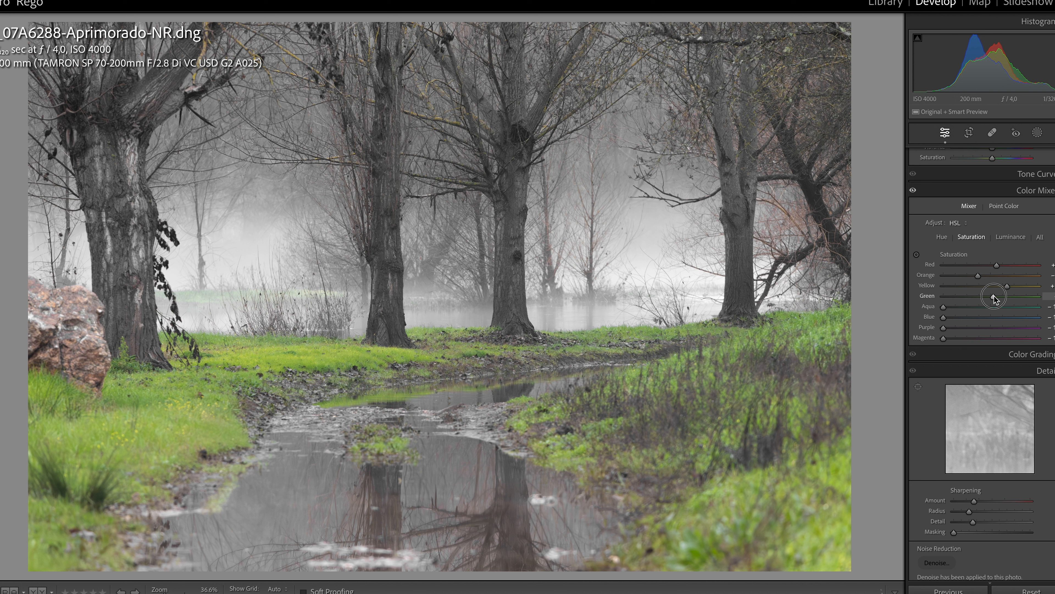
pyautogui.moveTo(994, 299); pyautogui.dragTo(995, 337)
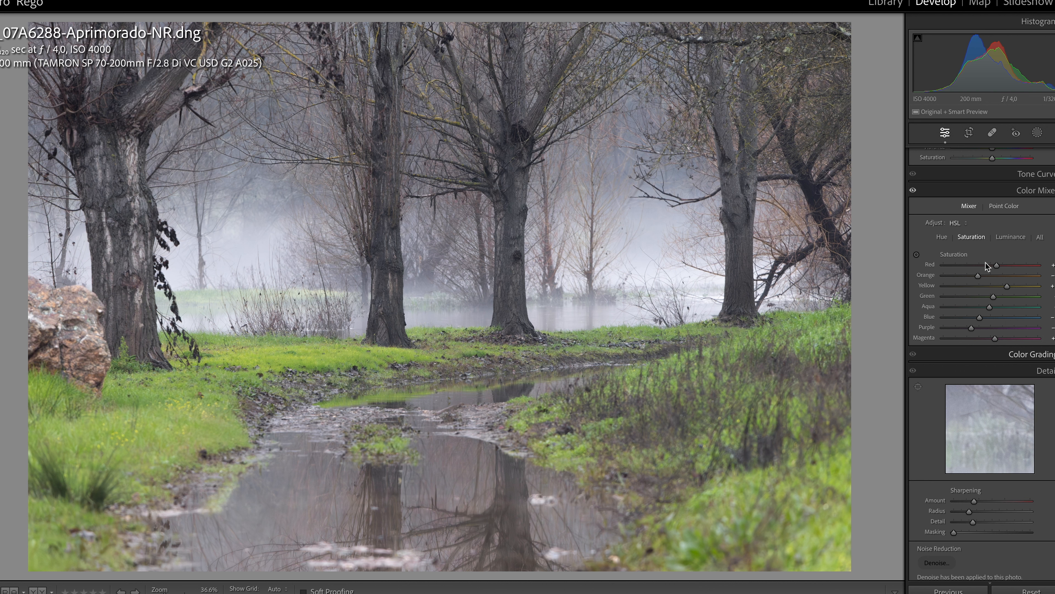
# Go through the Color Mixer's Luminance and Hue settings and shift the Blue hue slightly toward purple.
pyautogui.click(1012, 237)
pyautogui.moveTo(990, 328)
pyautogui.mouseDown()
pyautogui.moveTo(980, 328)
pyautogui.moveTo(1001, 330)
pyautogui.moveTo(984, 287)
pyautogui.moveTo(994, 290)
pyautogui.moveTo(975, 288)
pyautogui.moveTo(989, 289)
pyautogui.moveTo(988, 276)
pyautogui.moveTo(997, 317)
pyautogui.moveTo(980, 319)
pyautogui.moveTo(997, 317)
pyautogui.mouseUp()
pyautogui.click(943, 236)
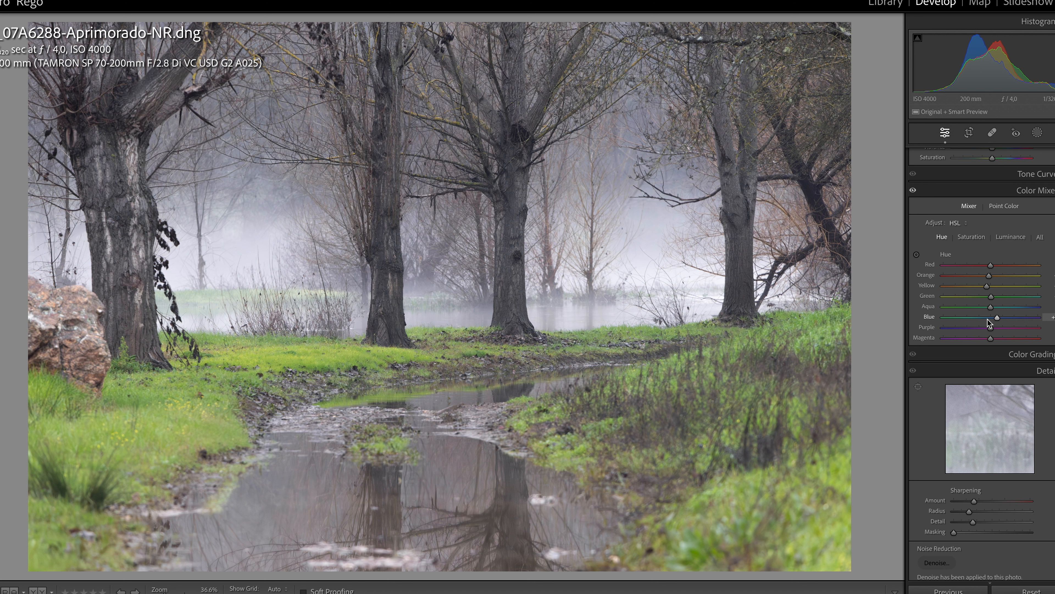
# Create a Luminance Range mask by sampling the bright mist between the trees, with lower limits of 64/89.
pyautogui.click(1037, 133)
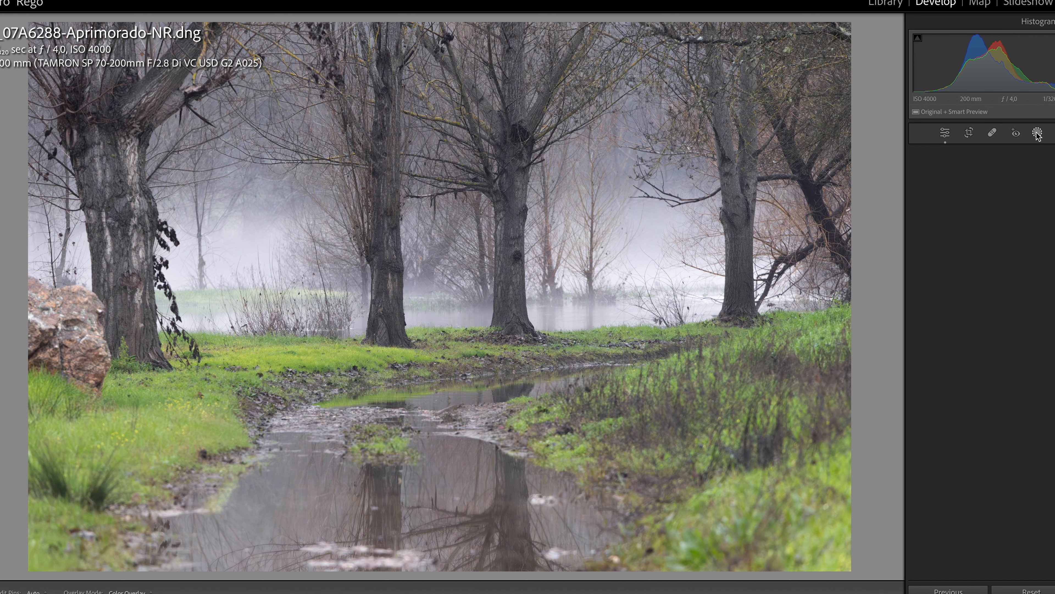
pyautogui.click(940, 284)
pyautogui.click(981, 317)
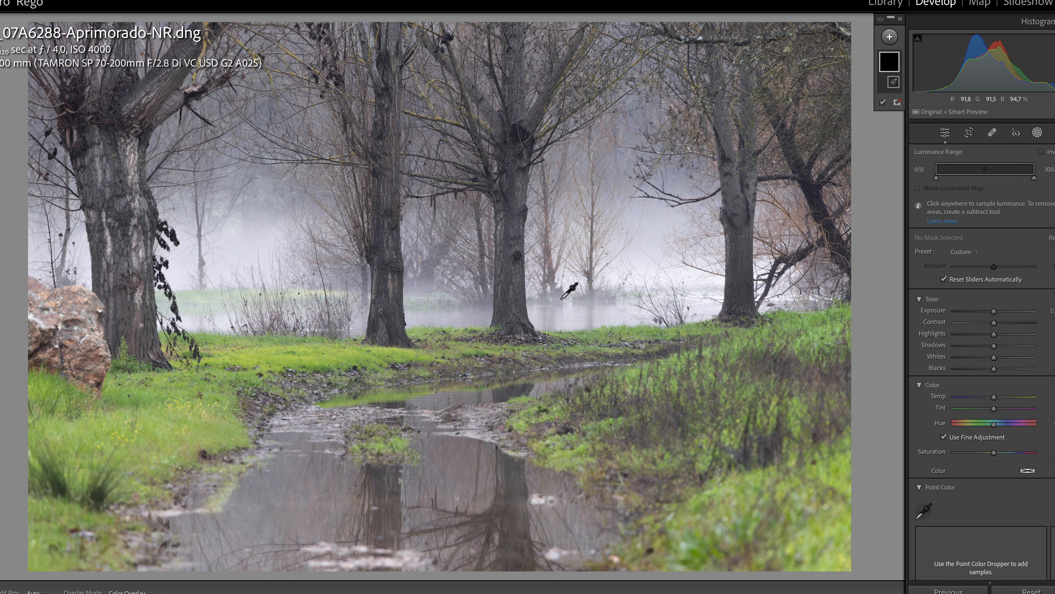
pyautogui.click(569, 310)
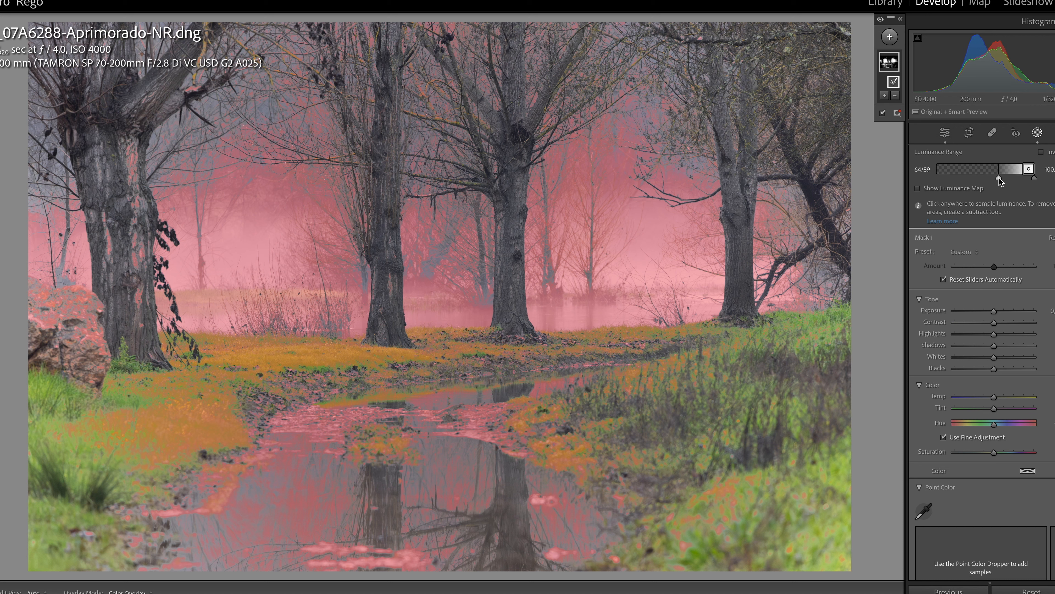
# Show the luminance map and widen the mist mask's full-strength range so its lower limits are 64/73.
pyautogui.click(918, 188)
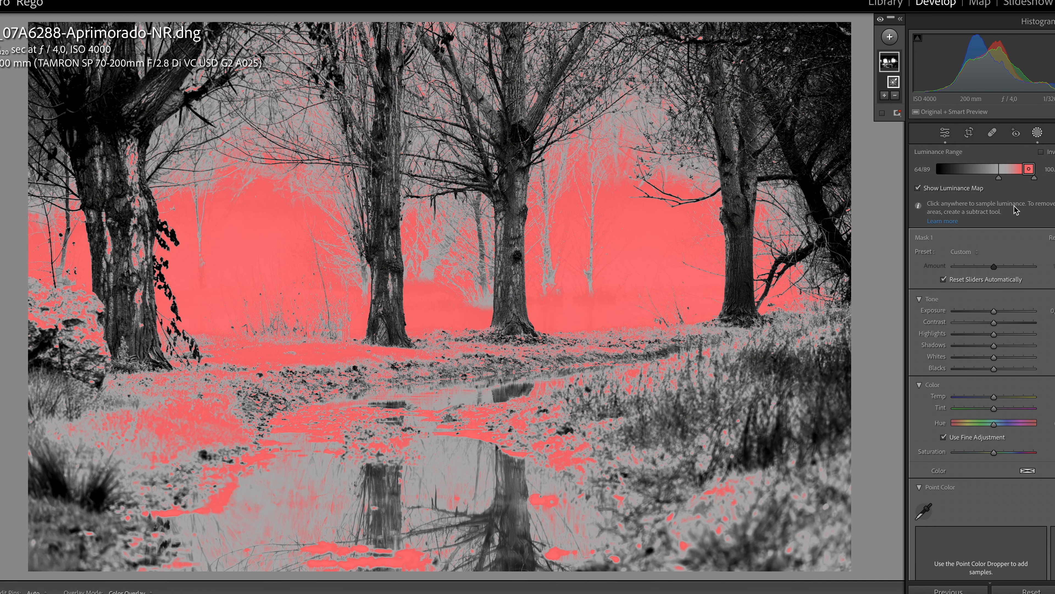
pyautogui.moveTo(1022, 179)
pyautogui.click(918, 188)
# Lower the mist mask's Clarity and Dehaze slightly, and hide the luminance map to check the softened fog.
pyautogui.scroll(-10, 994, 291)
pyautogui.moveTo(994, 284)
pyautogui.mouseDown()
pyautogui.moveTo(971, 285)
pyautogui.moveTo(990, 294)
pyautogui.mouseUp()
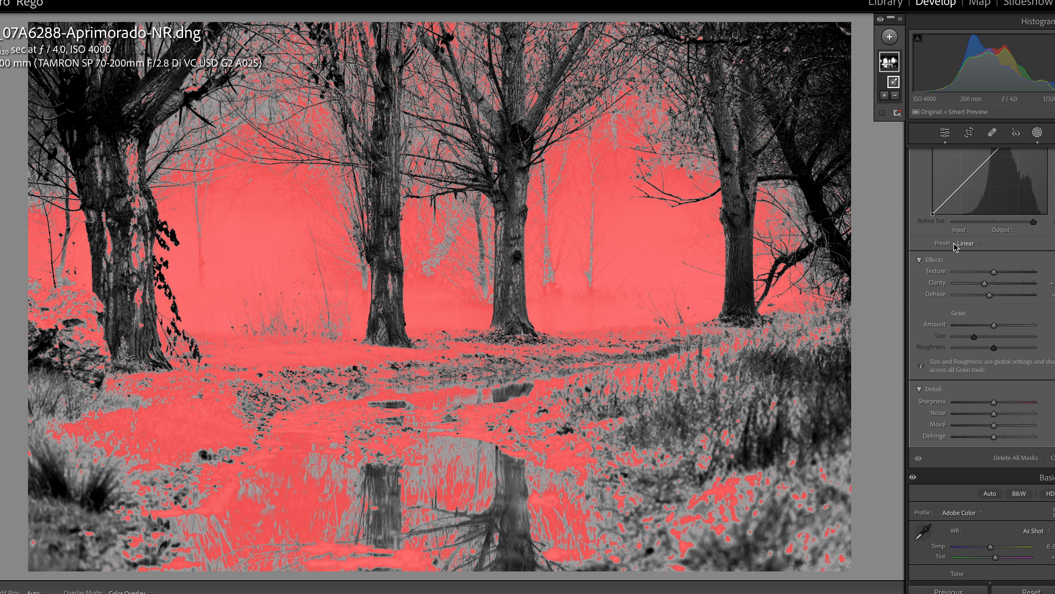
pyautogui.scroll(10, 980, 304)
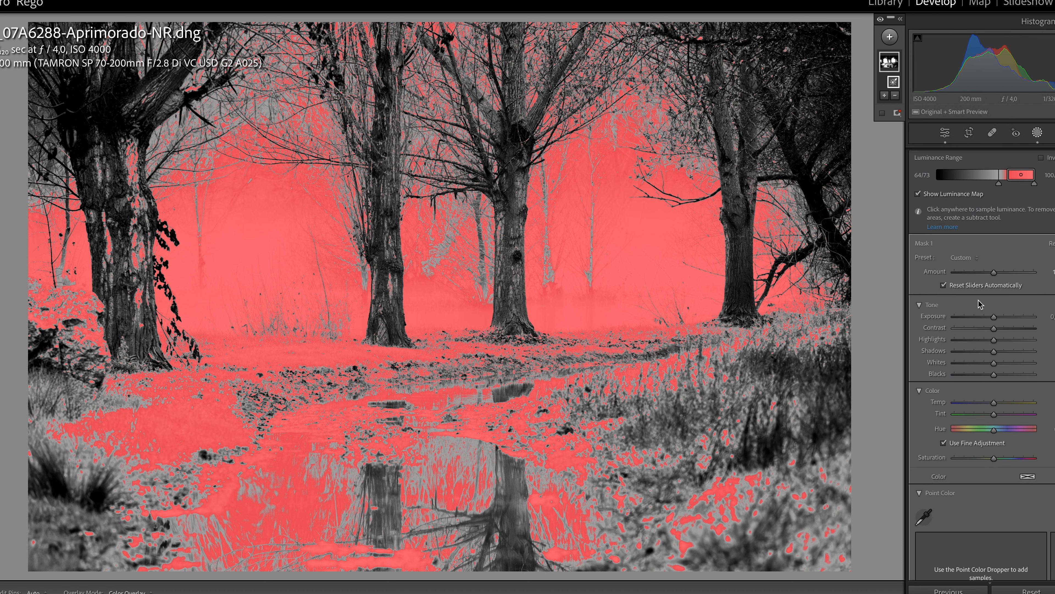
pyautogui.click(918, 188)
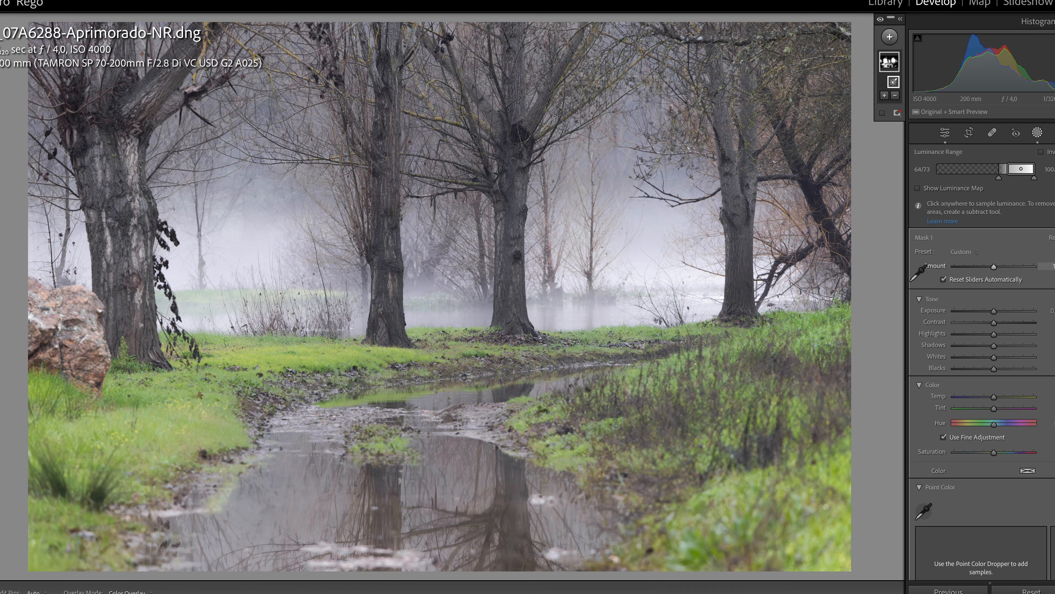
pyautogui.scroll(-10, 1027, 391)
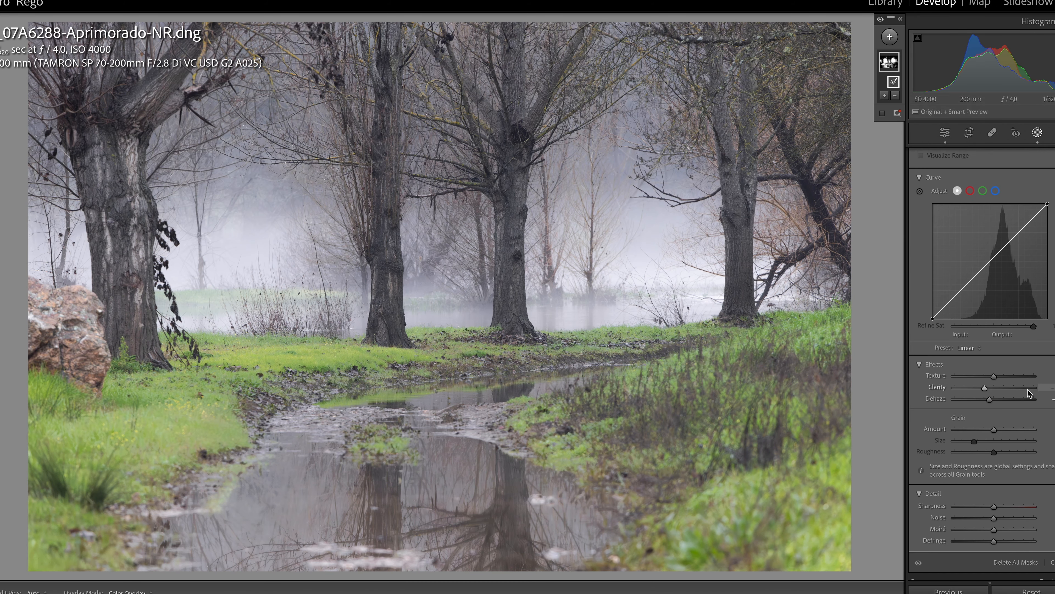
# Leave masking and return to the global adjustments, then raise the whole photo's Texture slightly.
pyautogui.scroll(-4, 1028, 391)
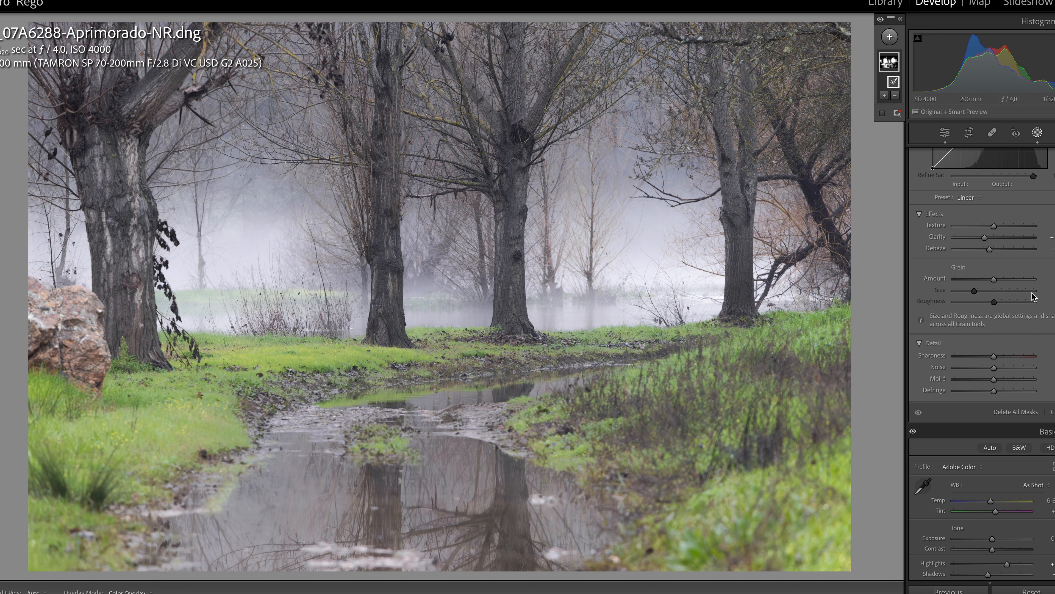
pyautogui.scroll(10, 1022, 321)
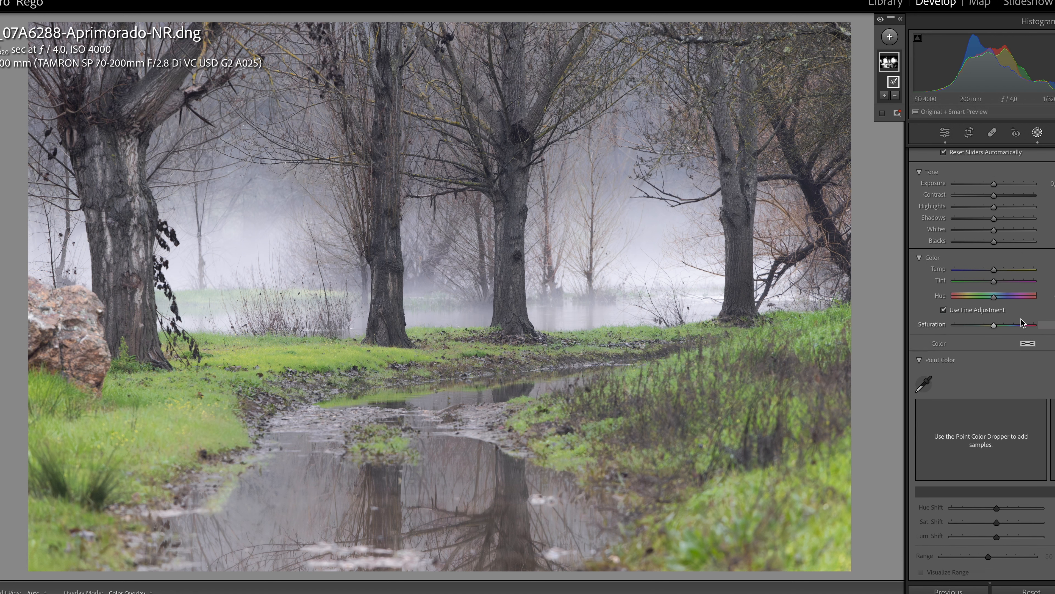
pyautogui.click(946, 132)
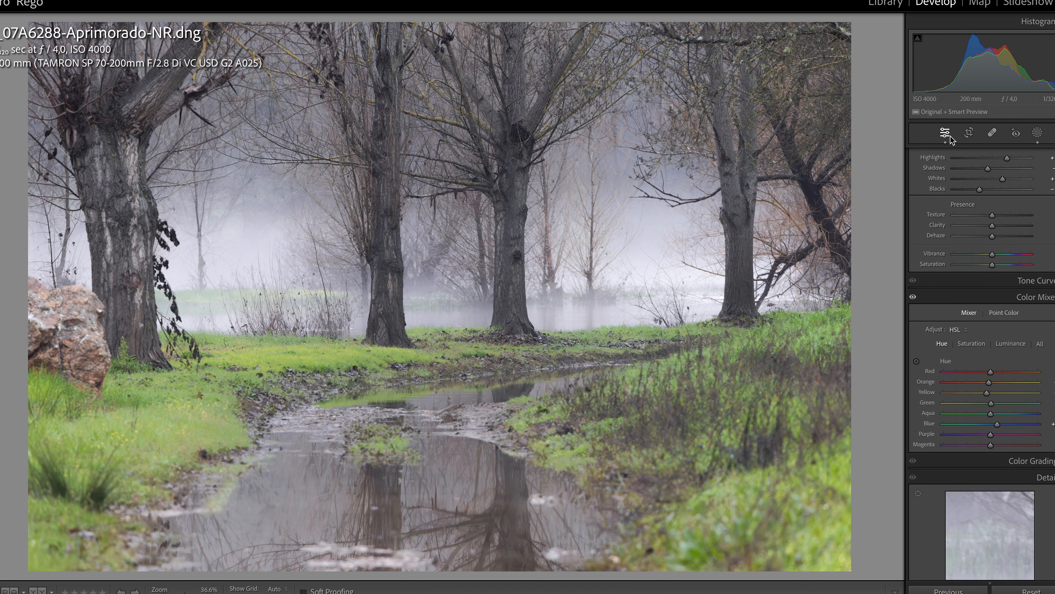
pyautogui.scroll(2, 1010, 259)
pyautogui.scroll(3, 1010, 259)
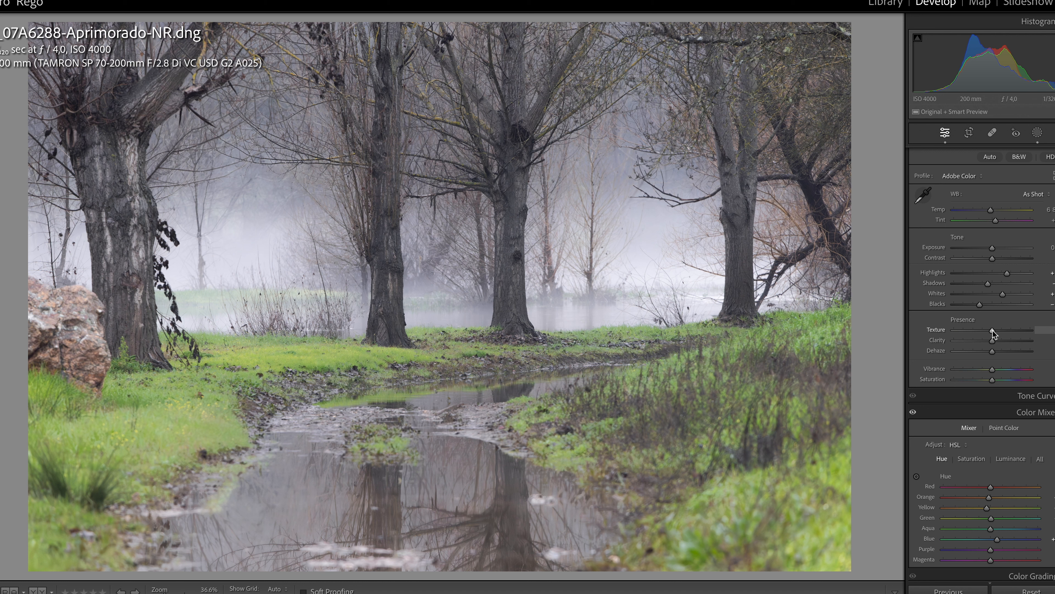
pyautogui.moveTo(993, 331); pyautogui.dragTo(999, 332)
pyautogui.moveTo(998, 332); pyautogui.dragTo(996, 331)
# Inspect the tree trunks and misty bank up close and fine-tune the global Texture to a slightly higher value.
pyautogui.click(514, 292)
pyautogui.moveTo(111, 307); pyautogui.dragTo(352, 193)
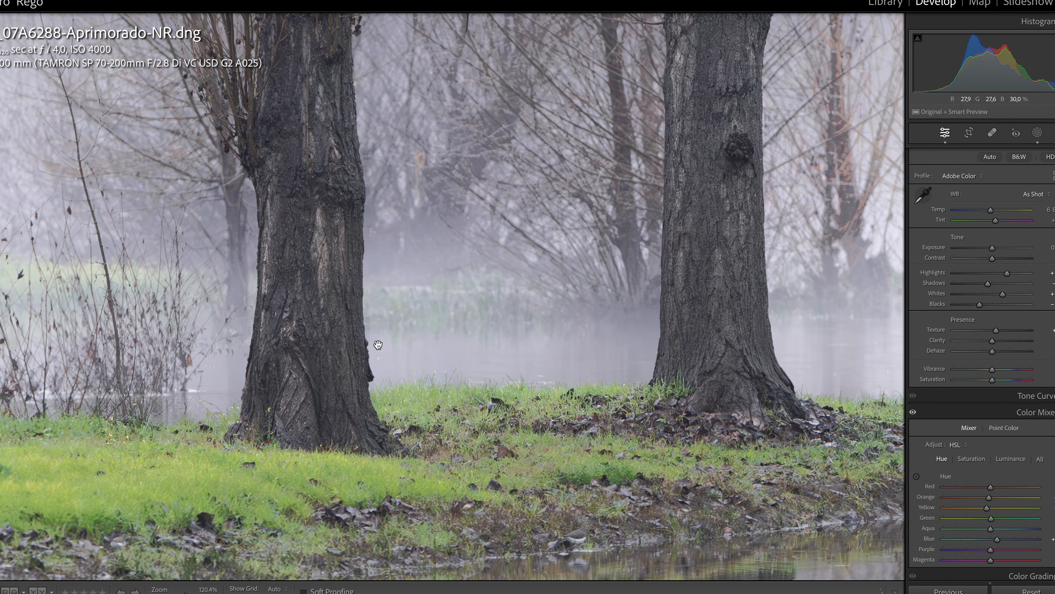
pyautogui.moveTo(1009, 330); pyautogui.dragTo(997, 331)
pyautogui.click(851, 335)
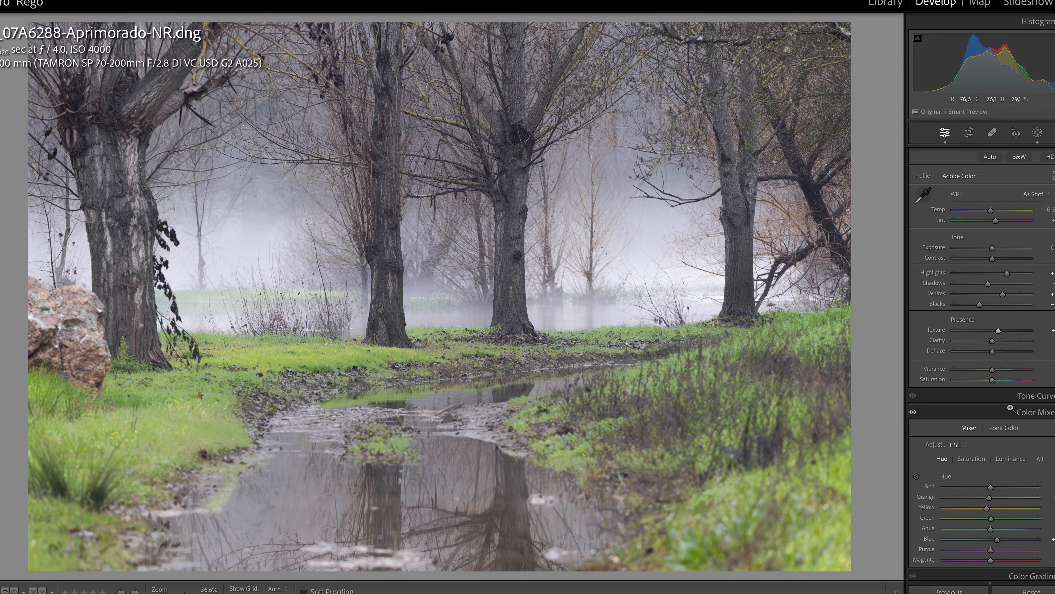
pyautogui.scroll(-8, 1023, 430)
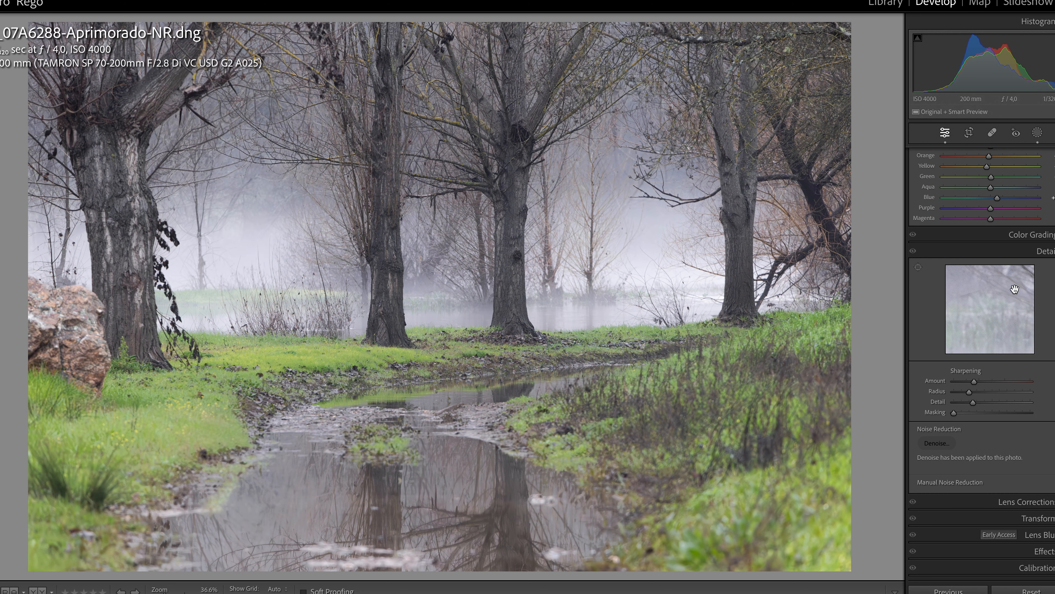
pyautogui.scroll(8, 1014, 288)
pyautogui.scroll(-1, 1015, 287)
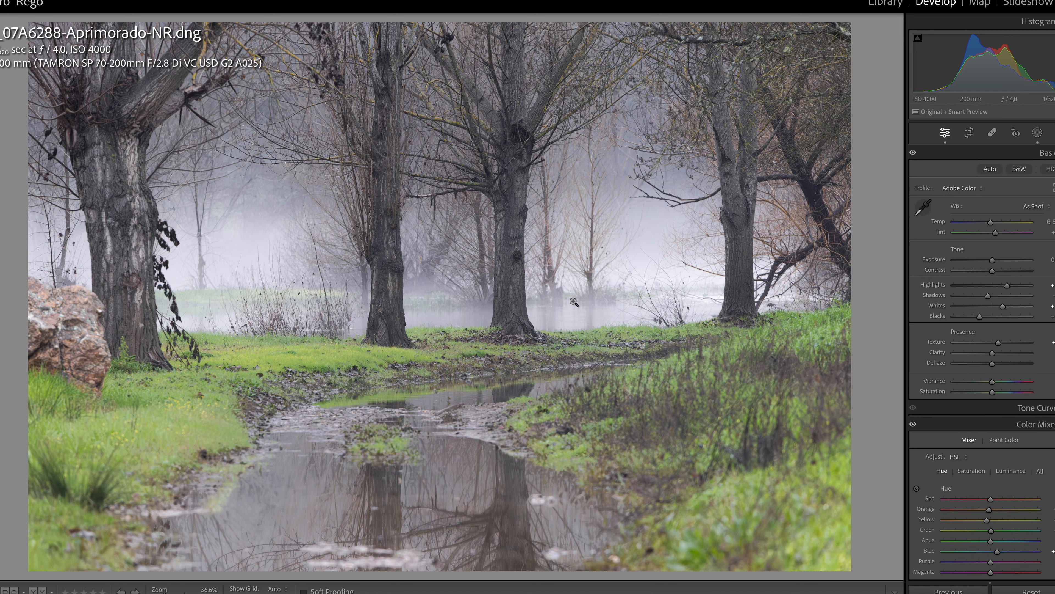